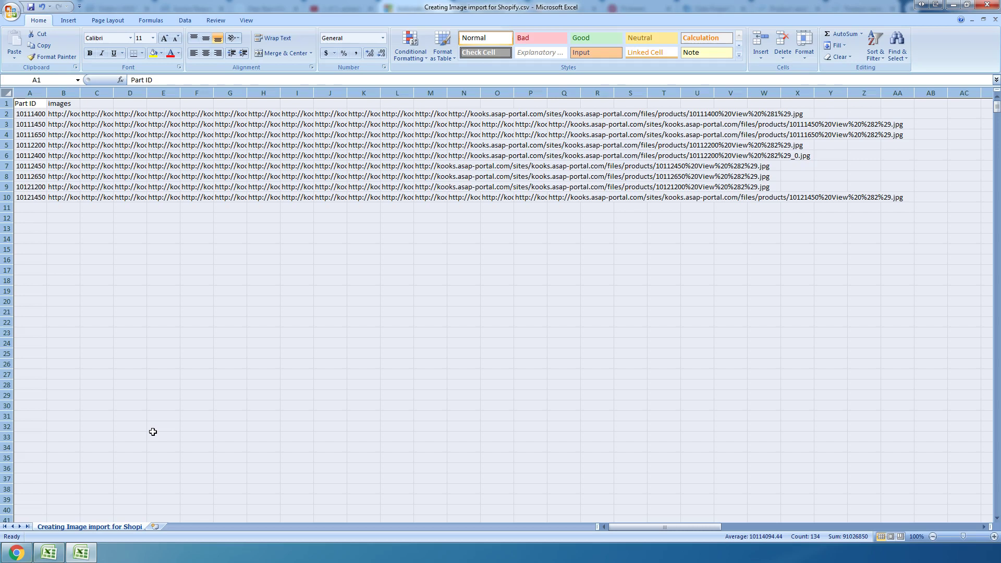
- Wrap text across the whole worksheet so the long URLs stay inside their cells
left_click(224, 467)
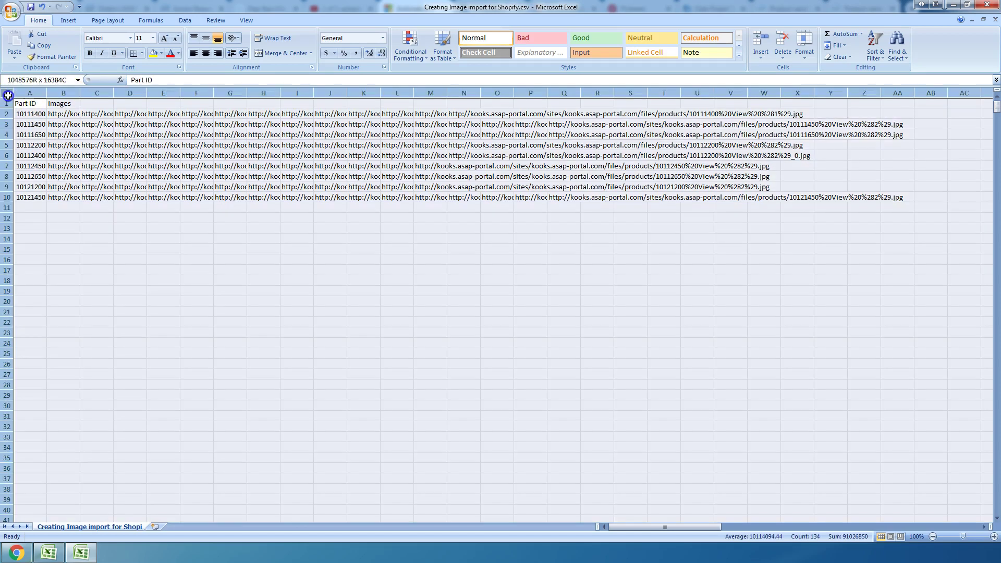
left_click(7, 93)
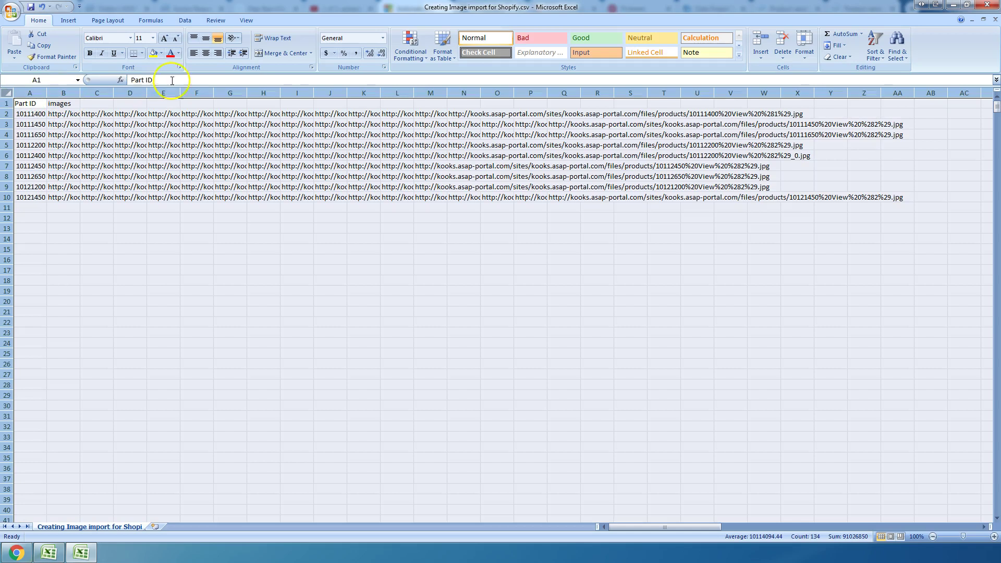
left_click(272, 38)
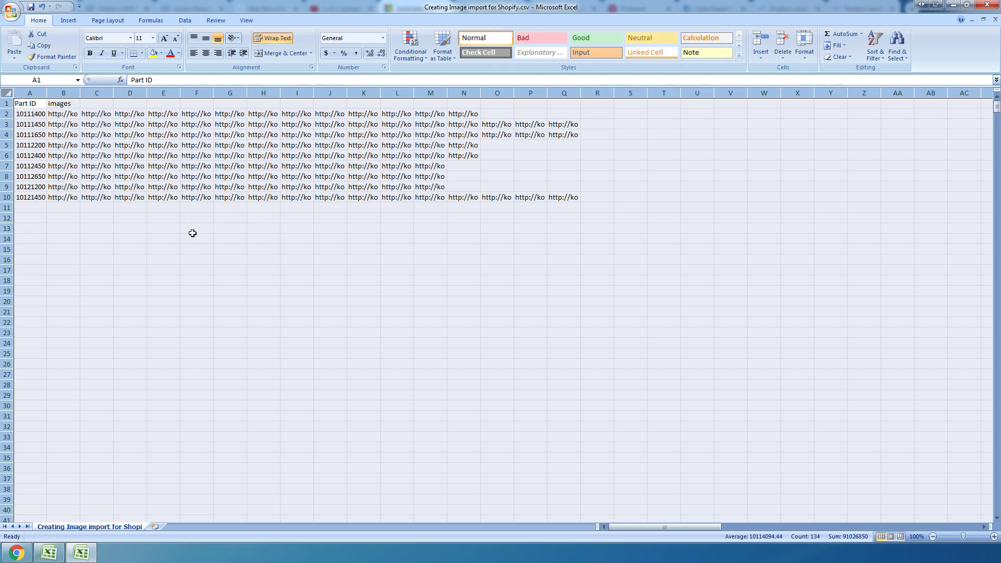
- Insert an empty column A before the Part ID column
left_click(35, 93)
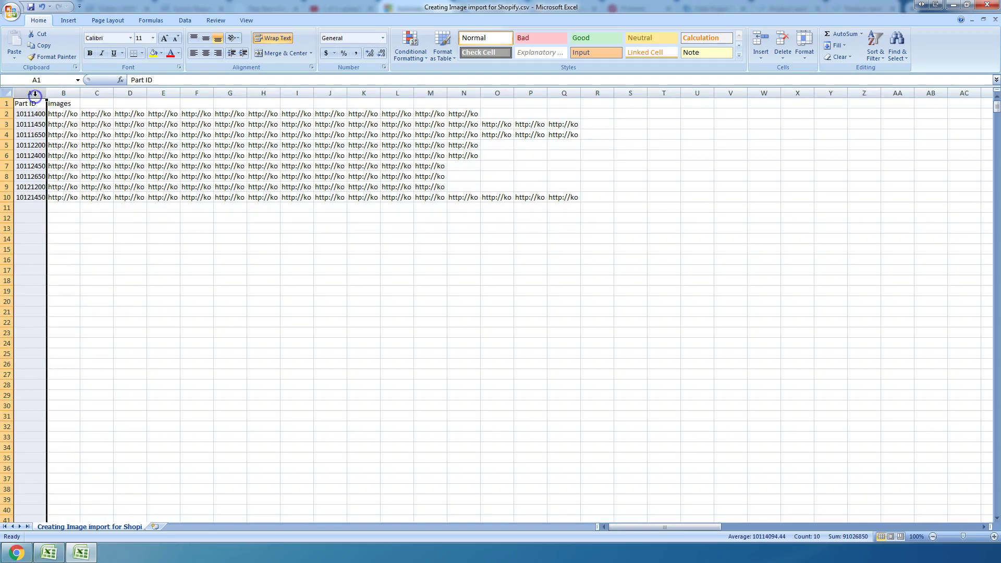
right_click(35, 93)
left_click(61, 151)
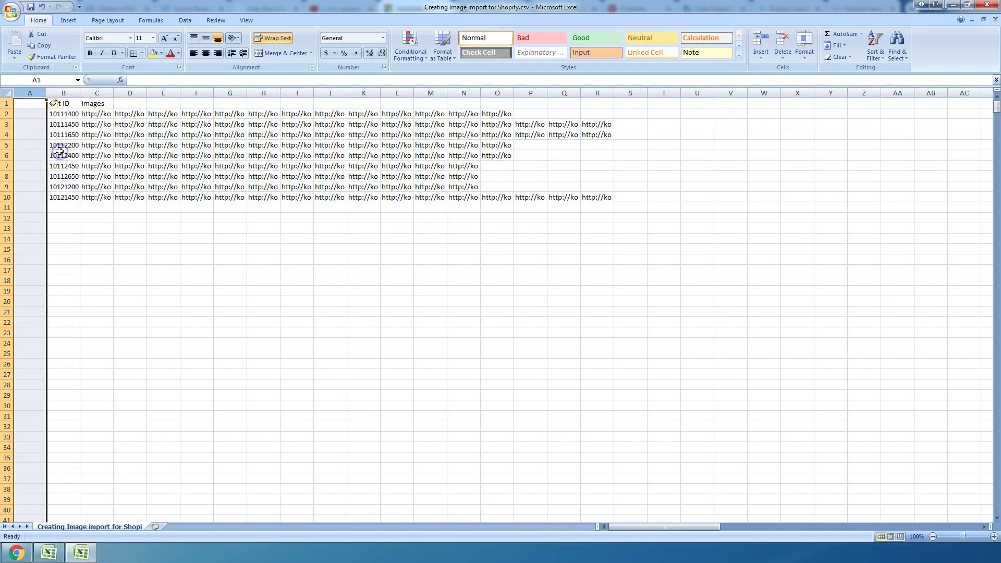
- Enter the formula =ROW(A1) in A2 so it shows 1
left_click(33, 112)
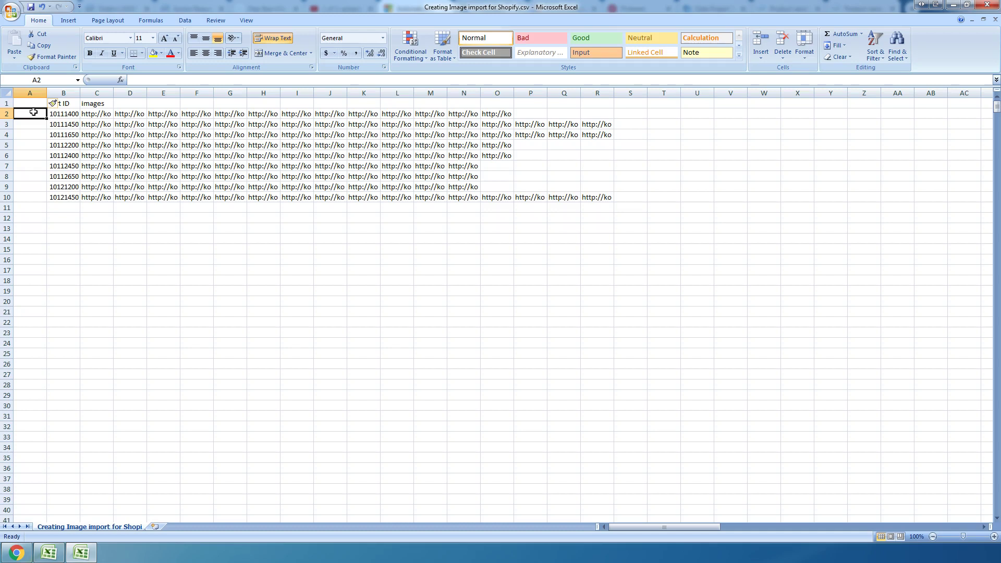
type("=")
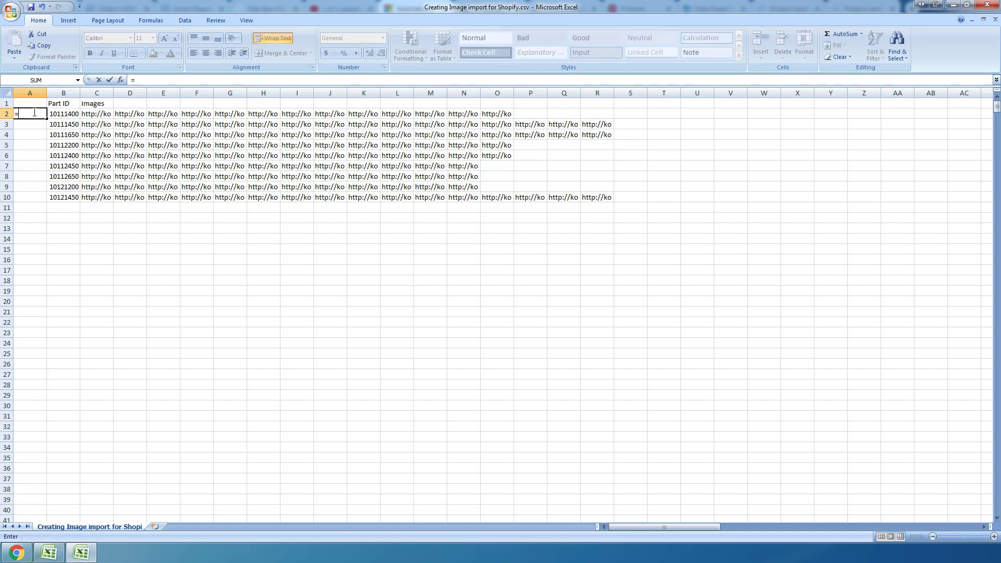
type("ro")
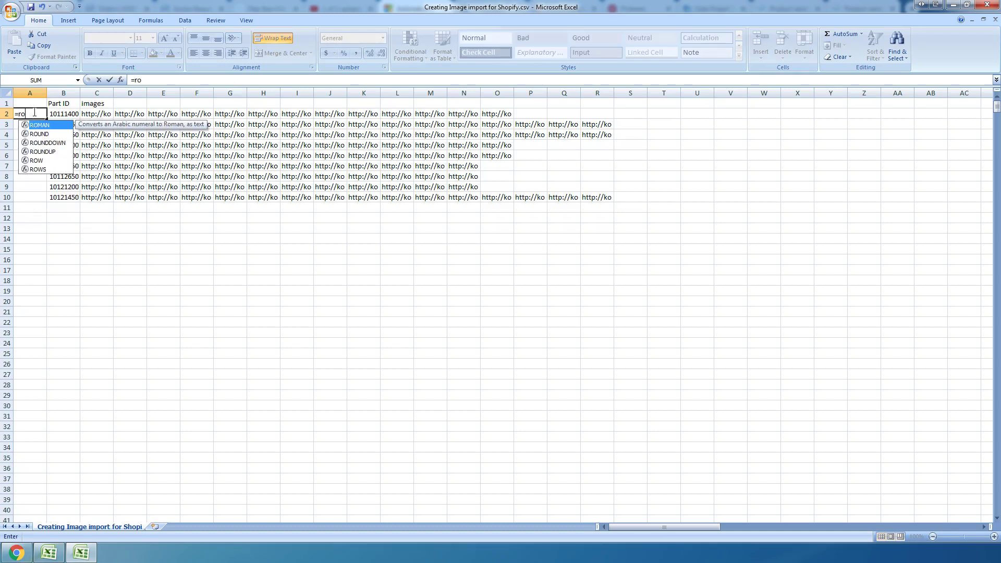
double_click(36, 160)
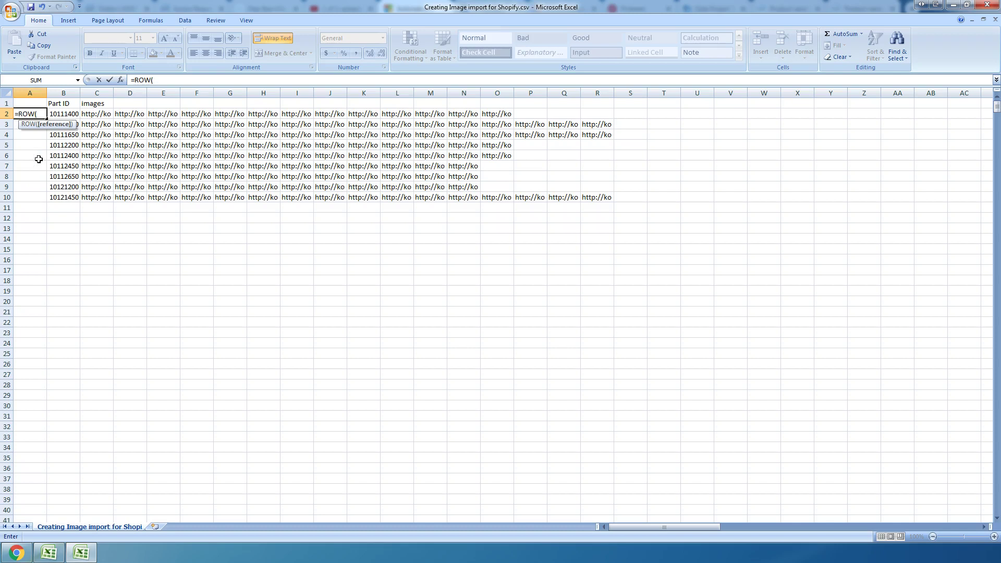
type("A1)")
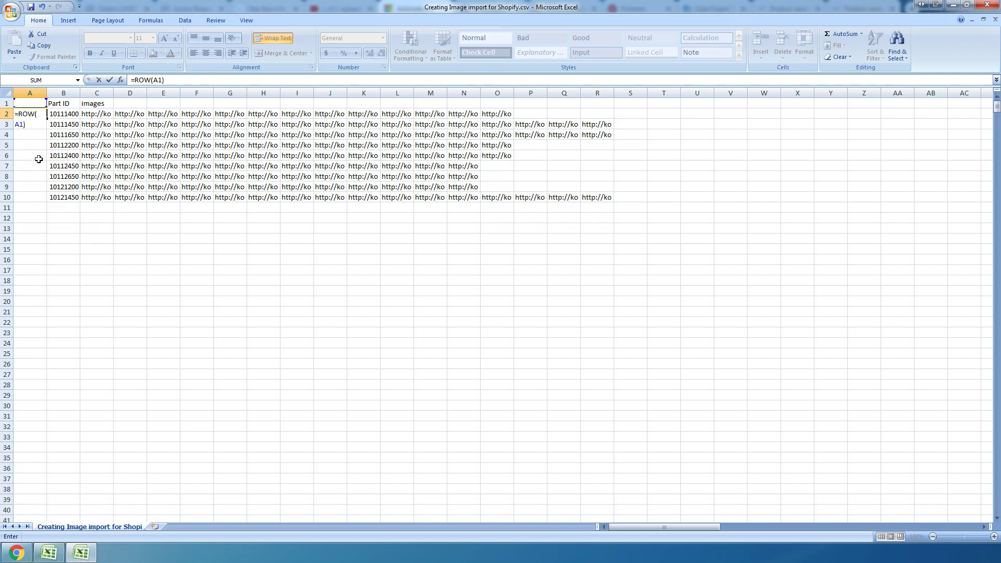
key("Return")
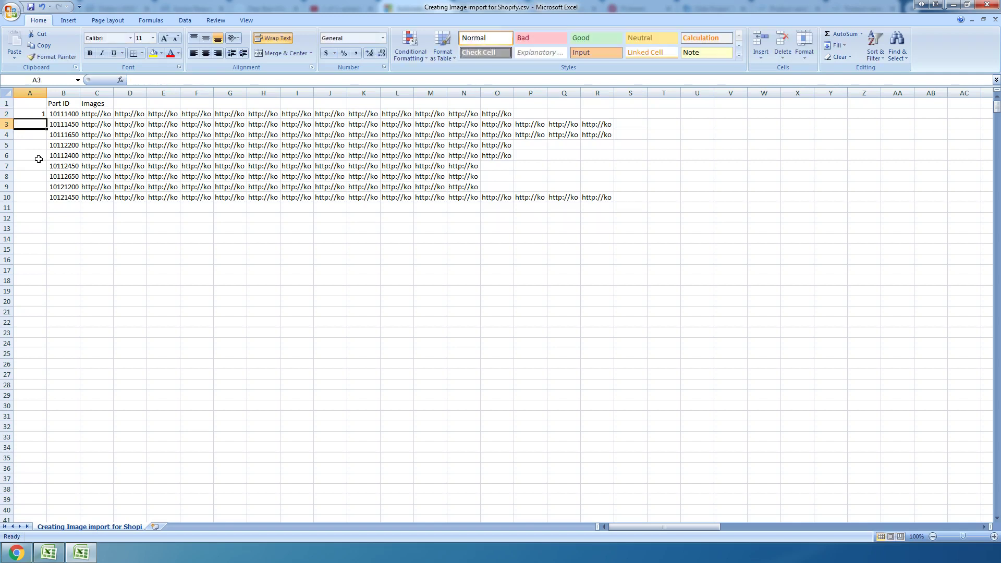
- Copy A2's =ROW(A1) formula into A3:A10, numbering the rows 1 through 9
left_click(36, 113)
right_click(36, 114)
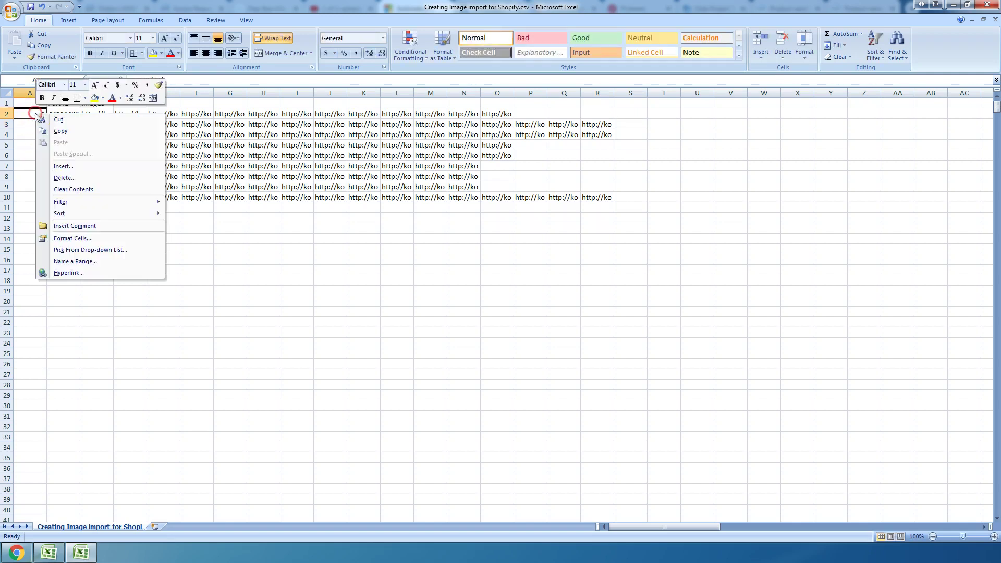
left_click(60, 131)
left_click_drag(33, 123, 31, 198)
right_click(32, 198)
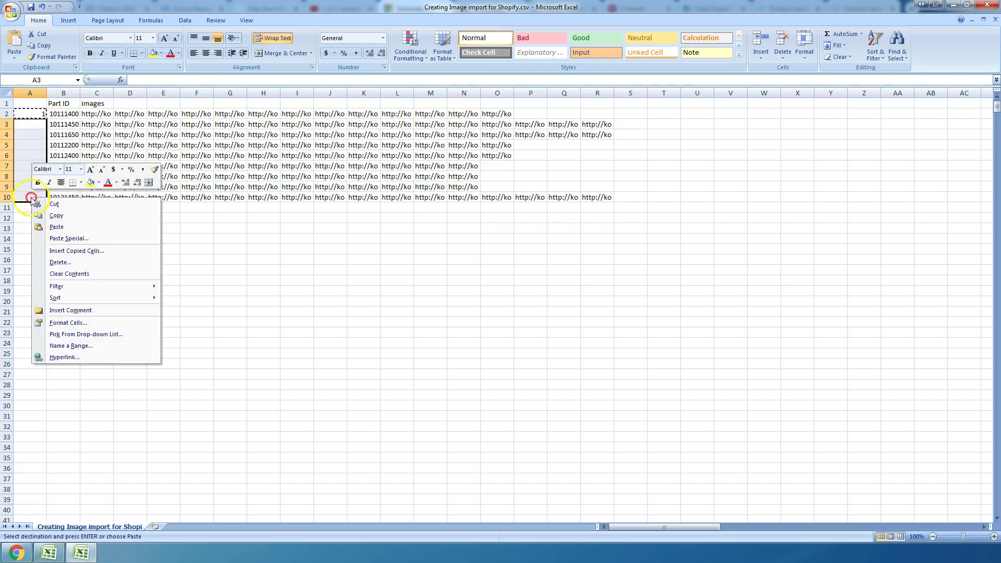
left_click(59, 227)
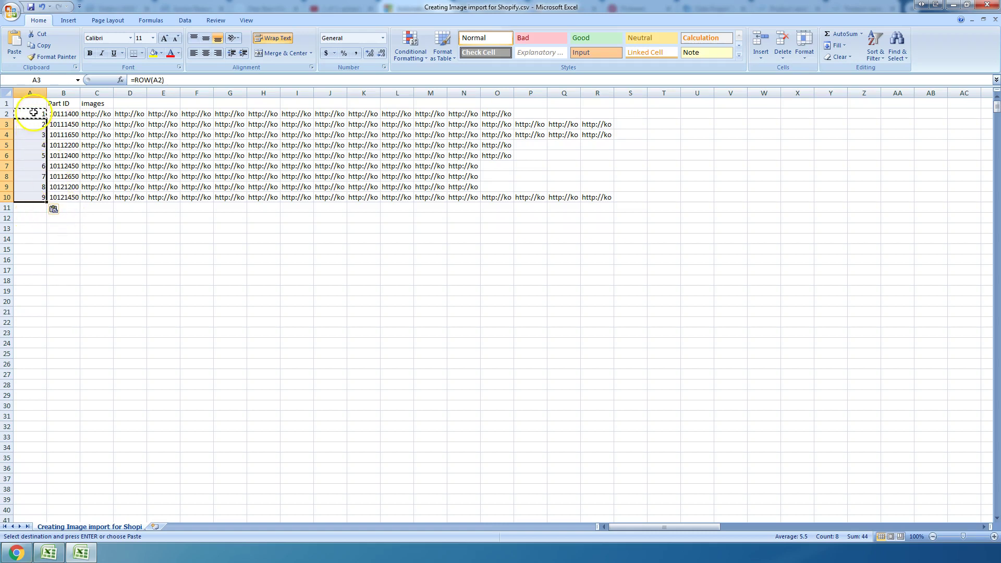
left_click_drag(34, 113, 27, 197)
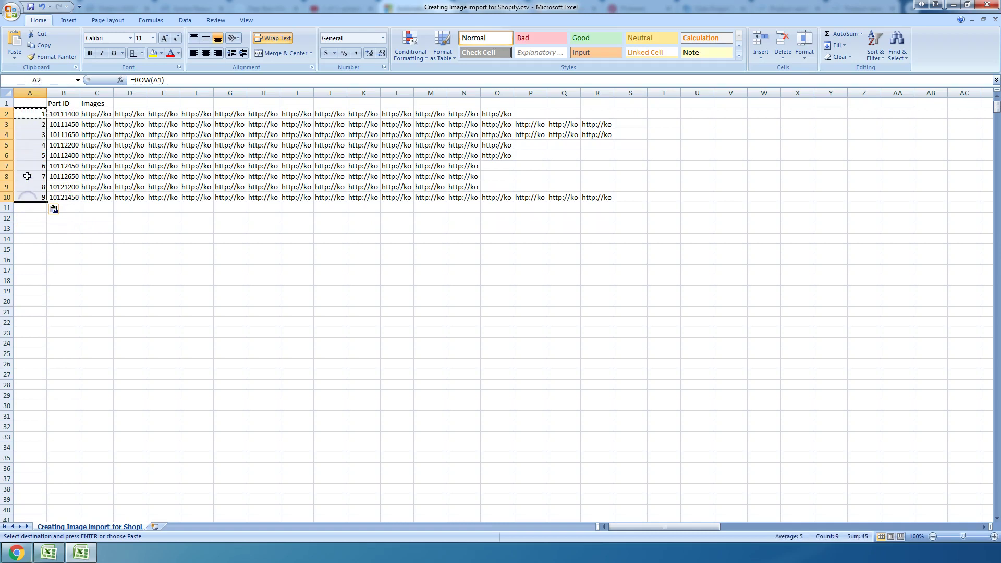
- Copy A2:A10 and try Paste Special, backing out without changes
right_click(27, 176)
left_click(47, 192)
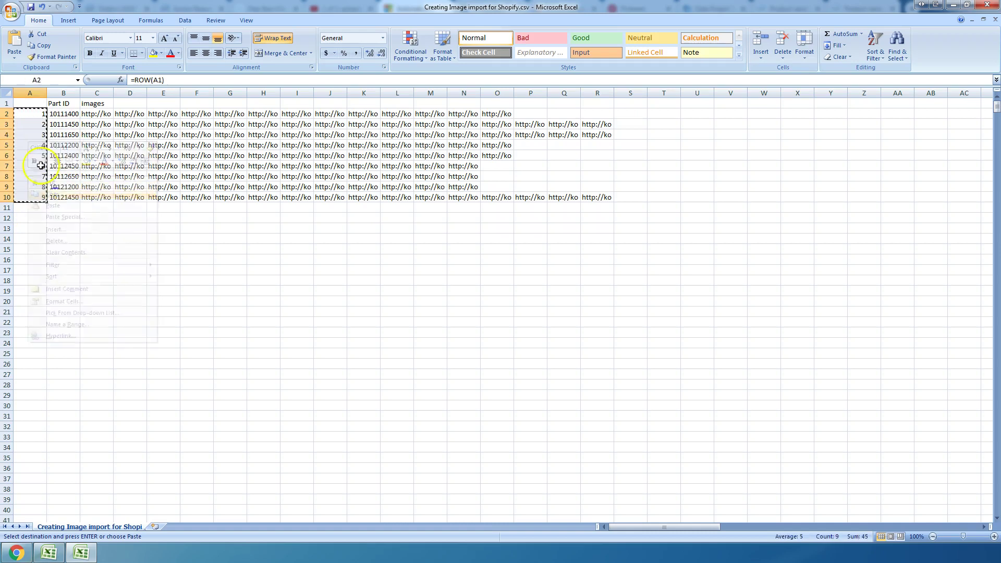
right_click(34, 115)
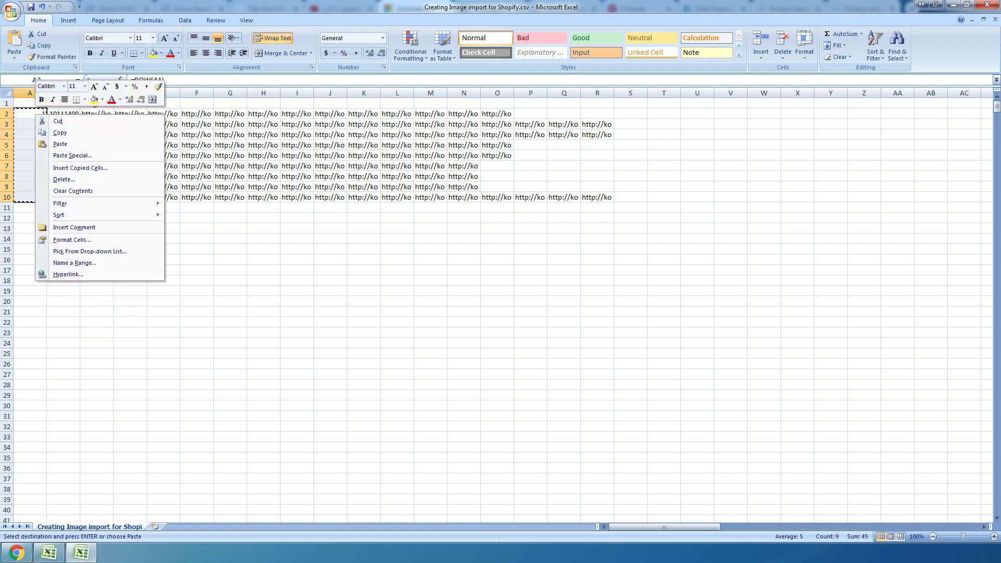
left_click(69, 156)
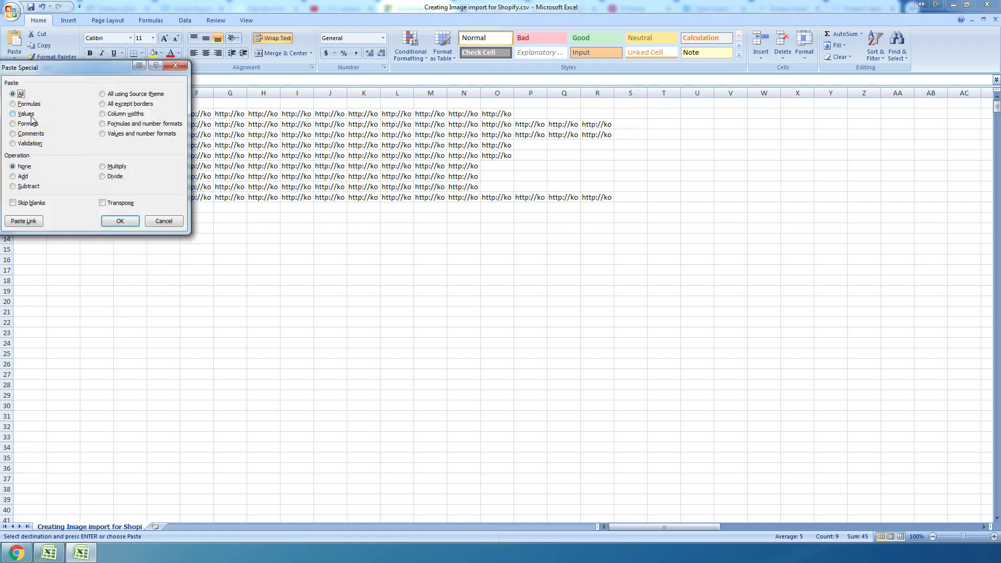
left_click(163, 221)
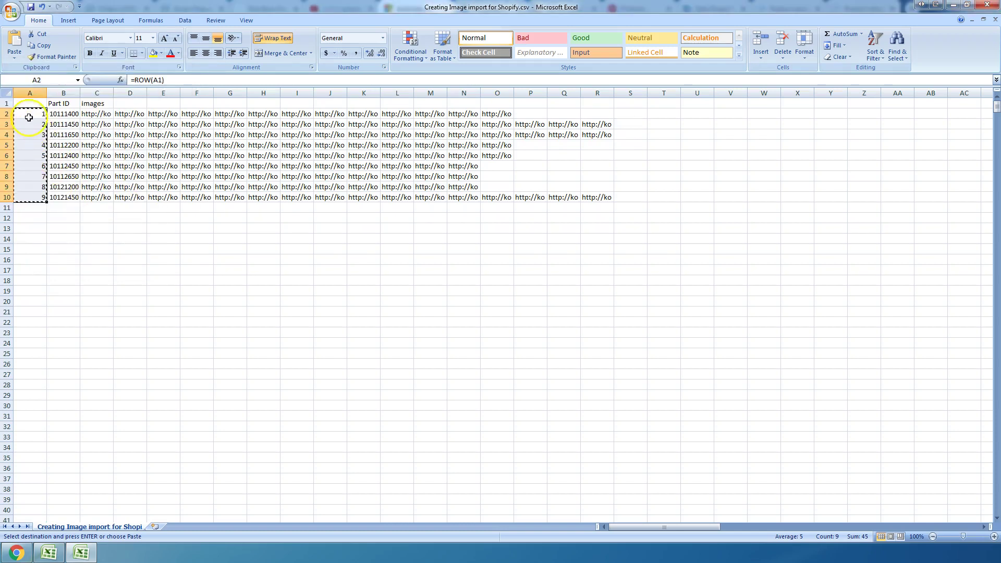
right_click(28, 113)
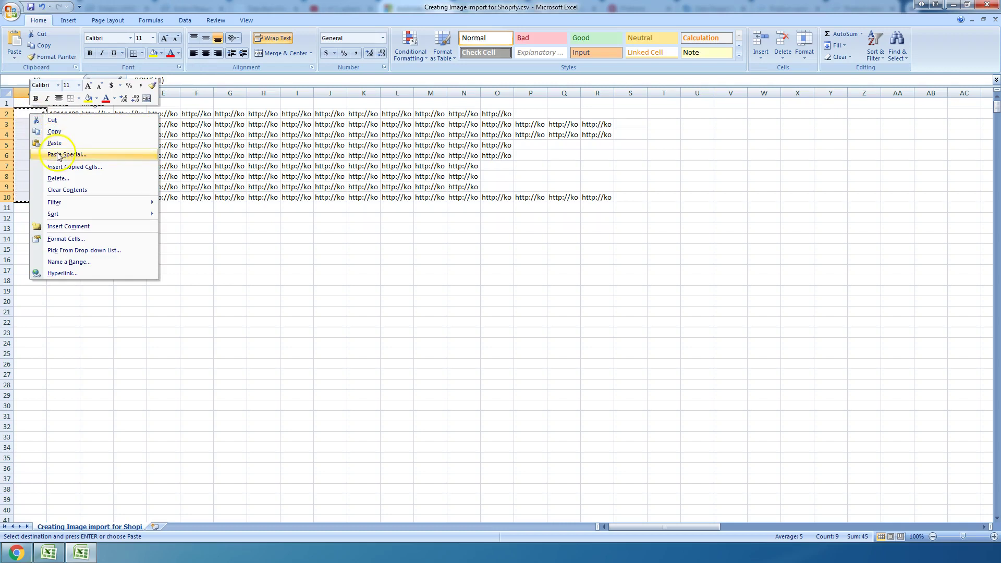
left_click(58, 155)
left_click(25, 113)
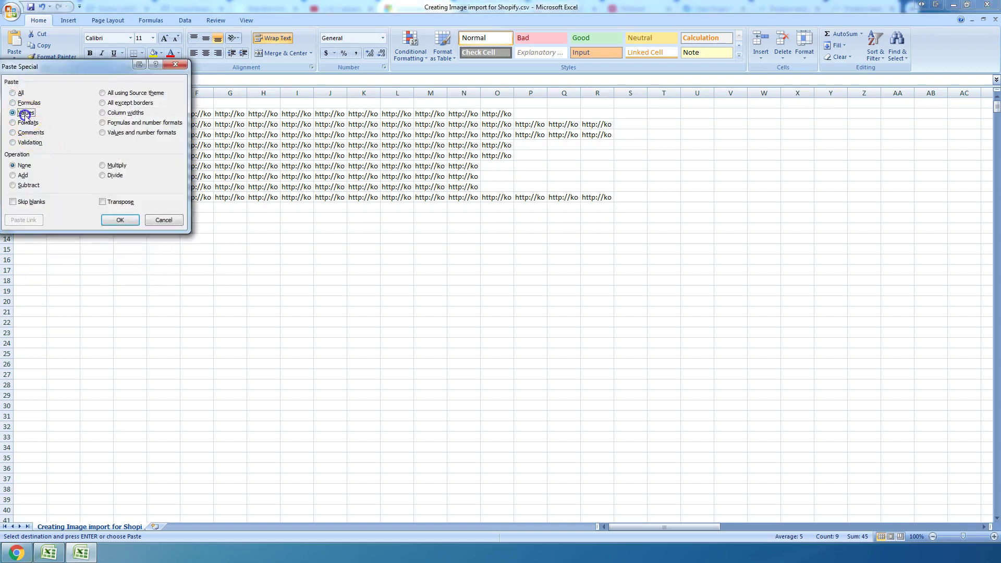
left_click(163, 220)
- Copy A2:A10 again and paste it back over itself as values only
left_click_drag(29, 111, 25, 196)
right_click(29, 198)
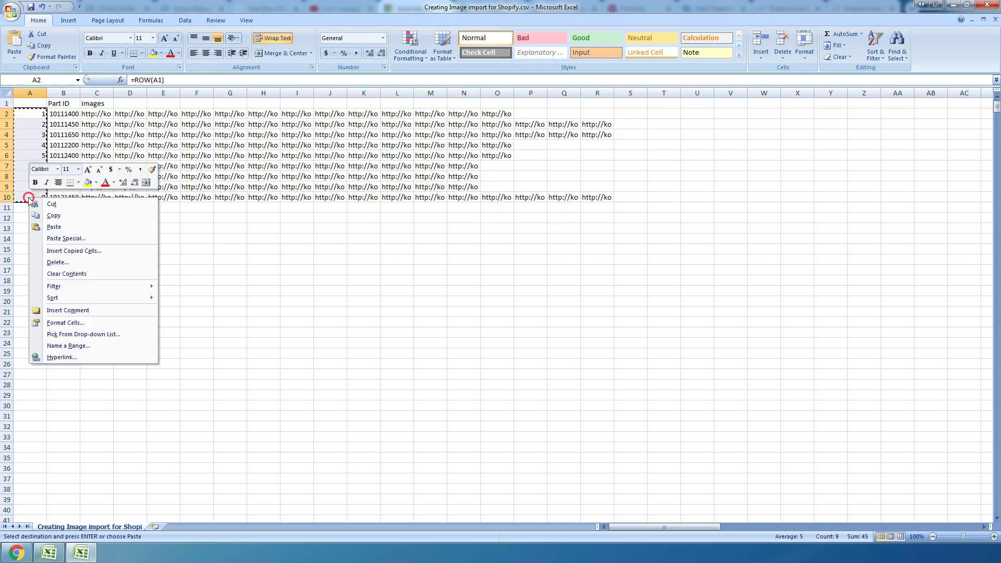
left_click(54, 228)
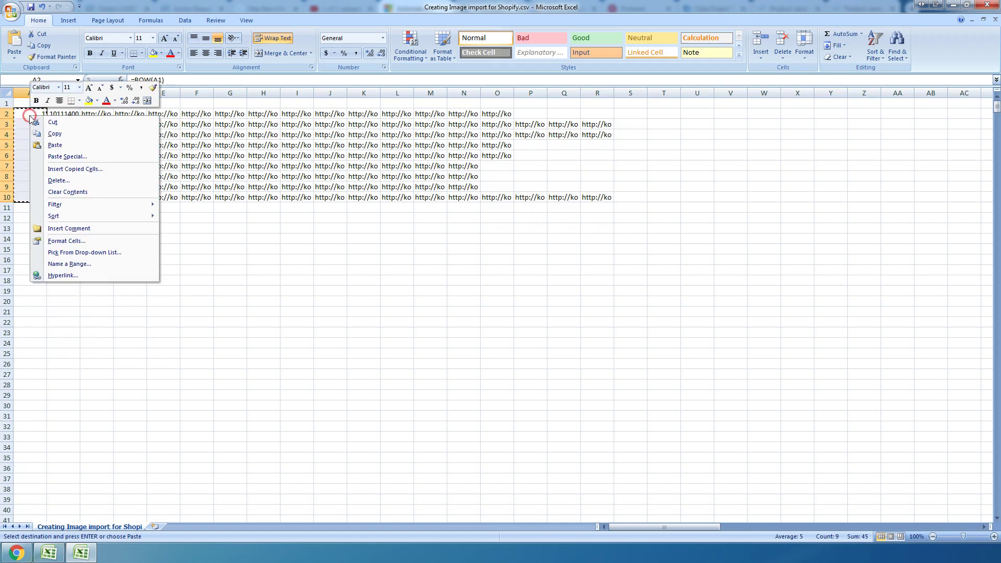
left_click(66, 157)
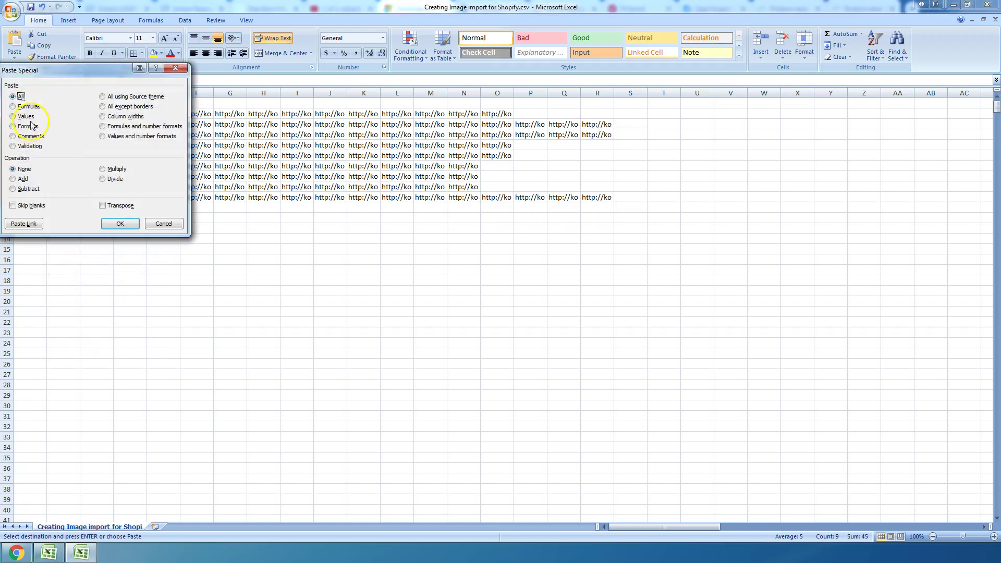
left_click(26, 117)
left_click(119, 223)
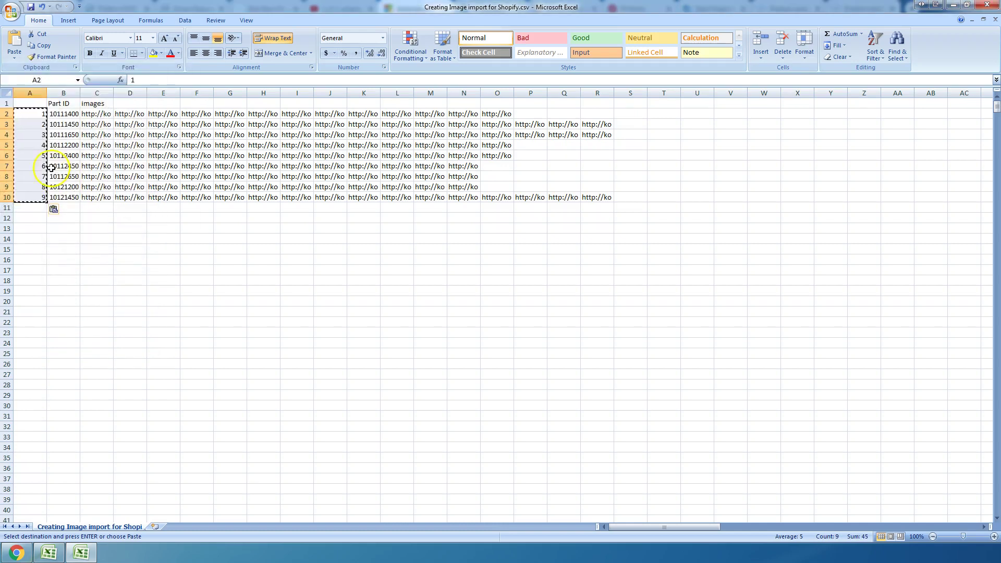
- Check that column A now holds plain numbers rather than formulas
left_click(30, 112)
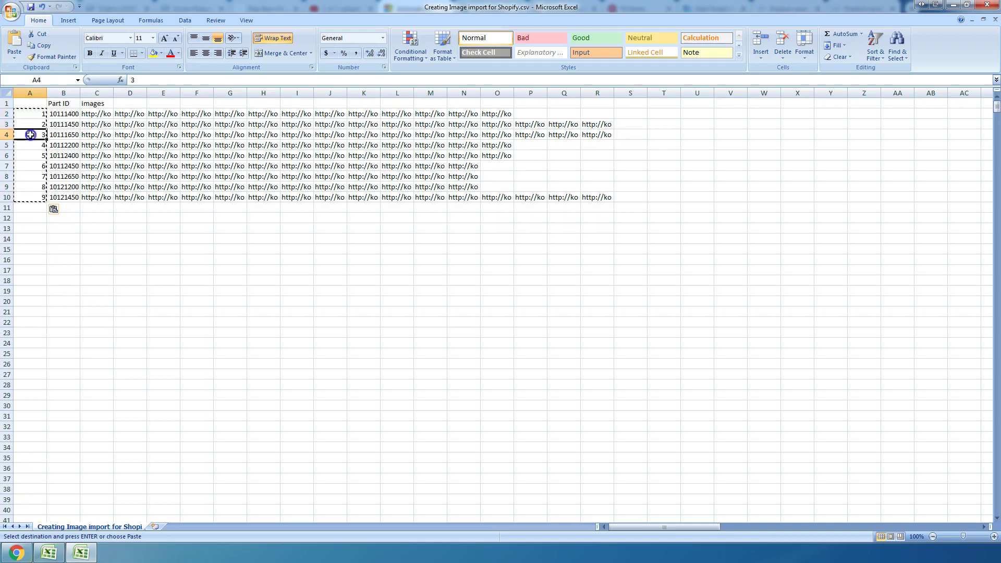
left_click(30, 156)
left_click(30, 166)
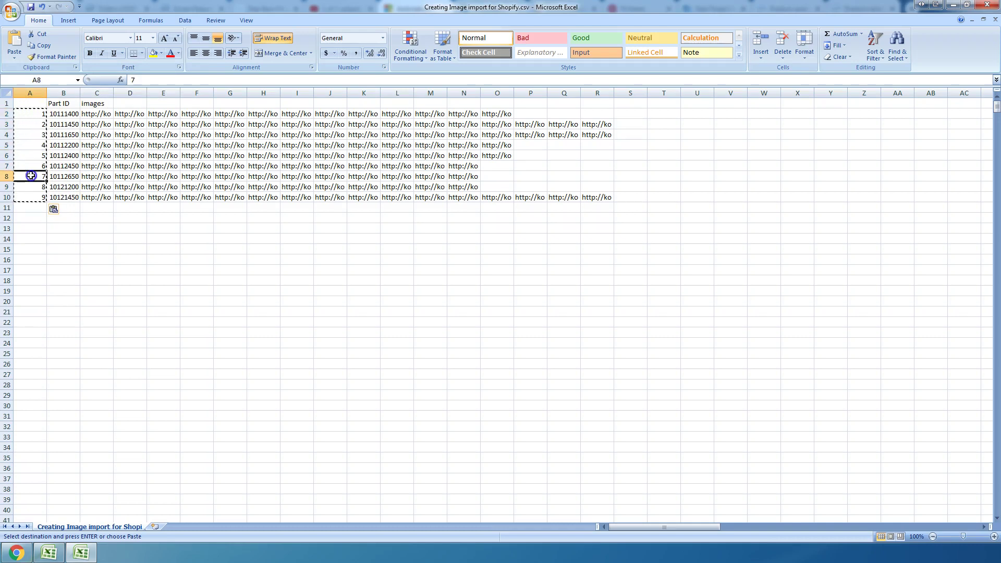
left_click(30, 177)
- Move the D2:D10 image URLs to C11:C19, below the first images
left_click_drag(100, 114, 101, 186)
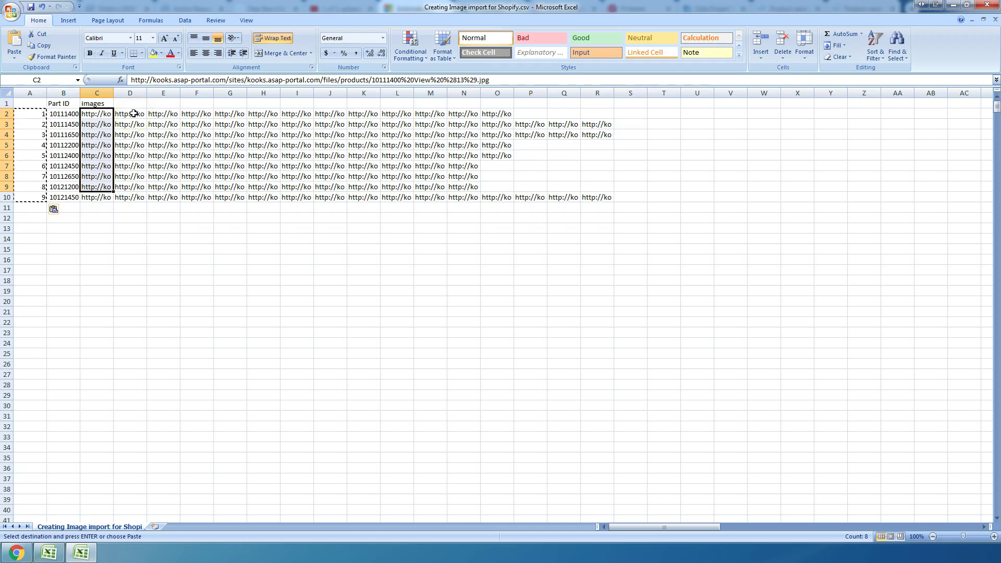
left_click_drag(134, 113, 131, 195)
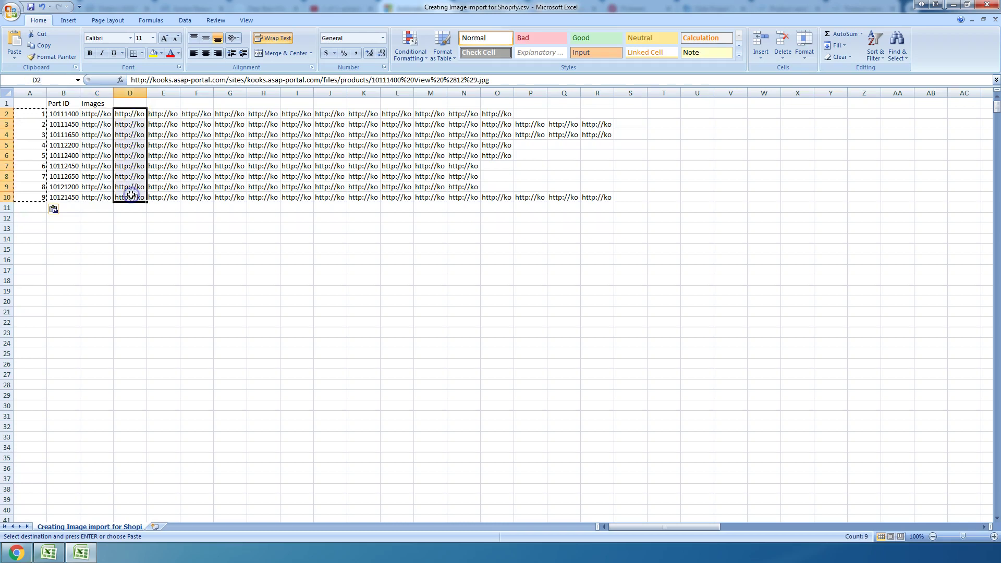
right_click(131, 194)
left_click(159, 204)
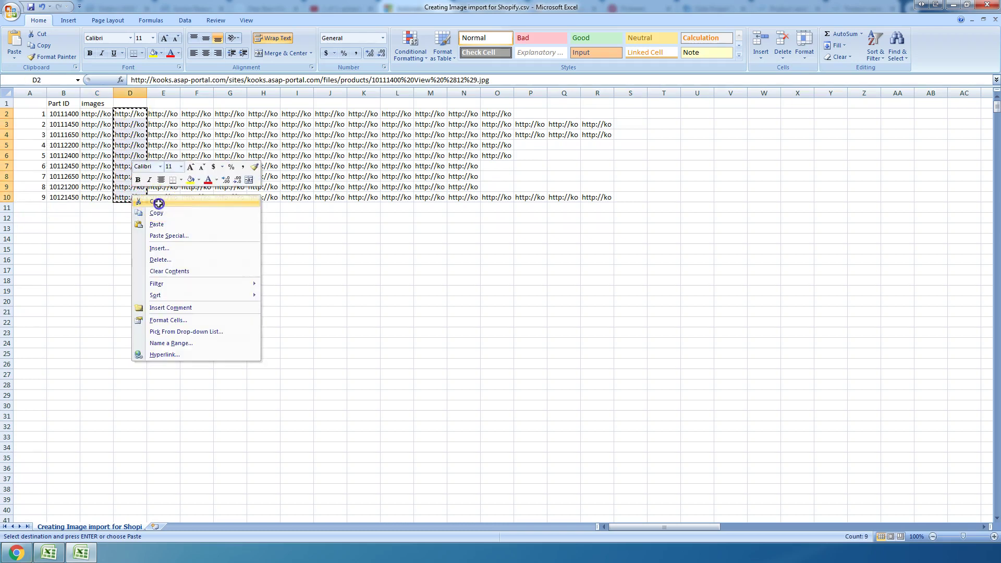
right_click(99, 209)
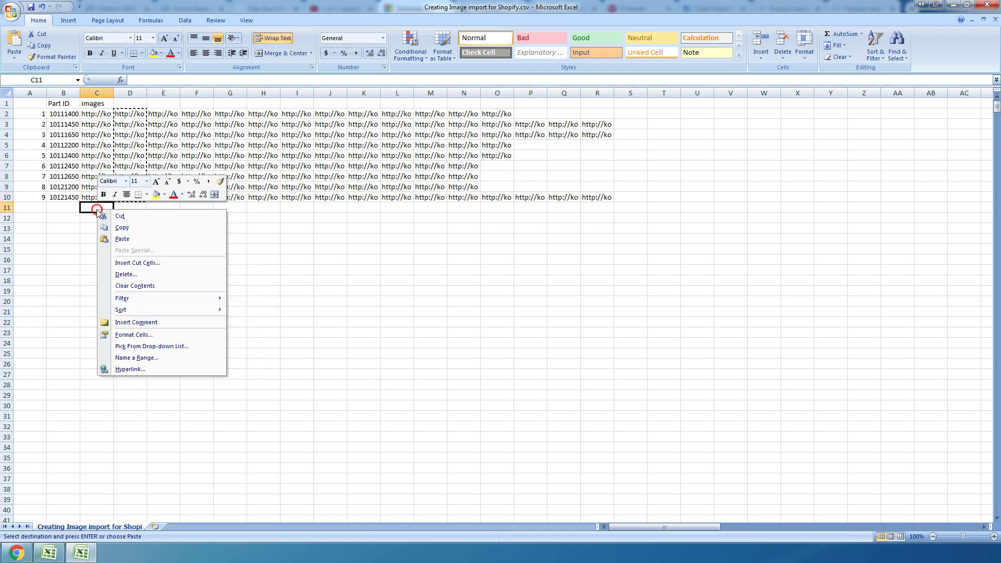
left_click(119, 239)
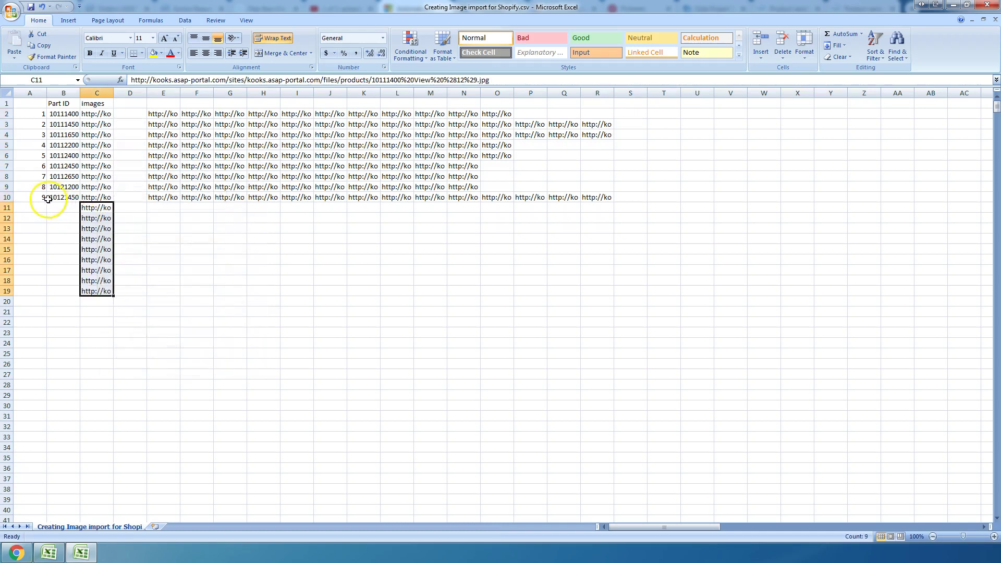
- Copy the index numbers and Part IDs from A2:B10 into A11:B19
left_click_drag(32, 114, 64, 197)
right_click(65, 198)
left_click(84, 213)
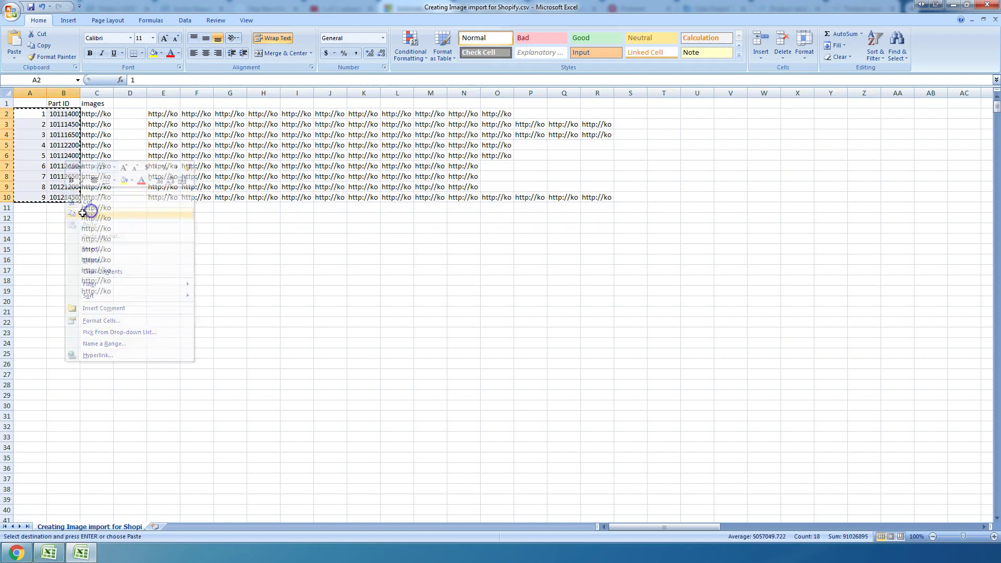
left_click(34, 208)
right_click(36, 208)
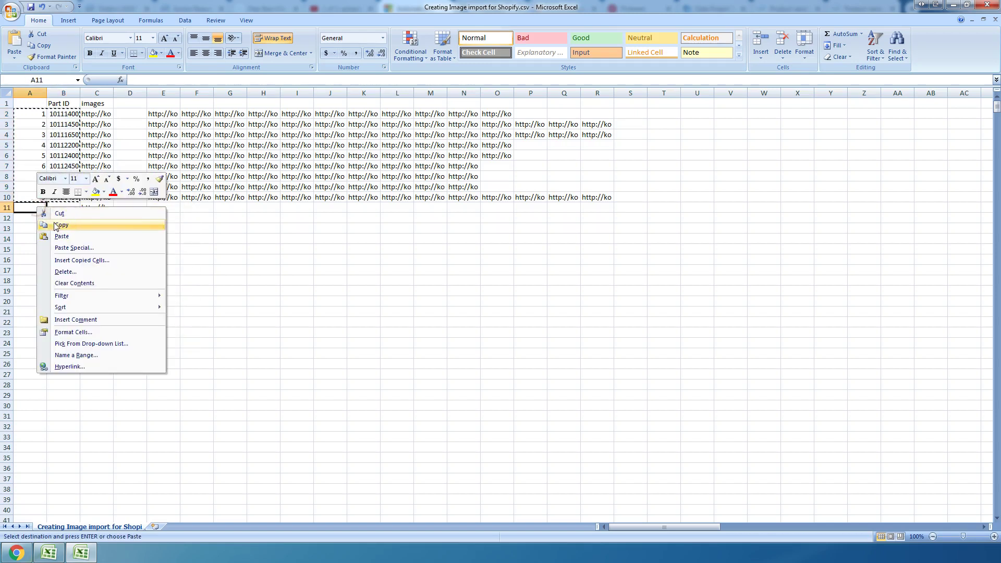
left_click(61, 236)
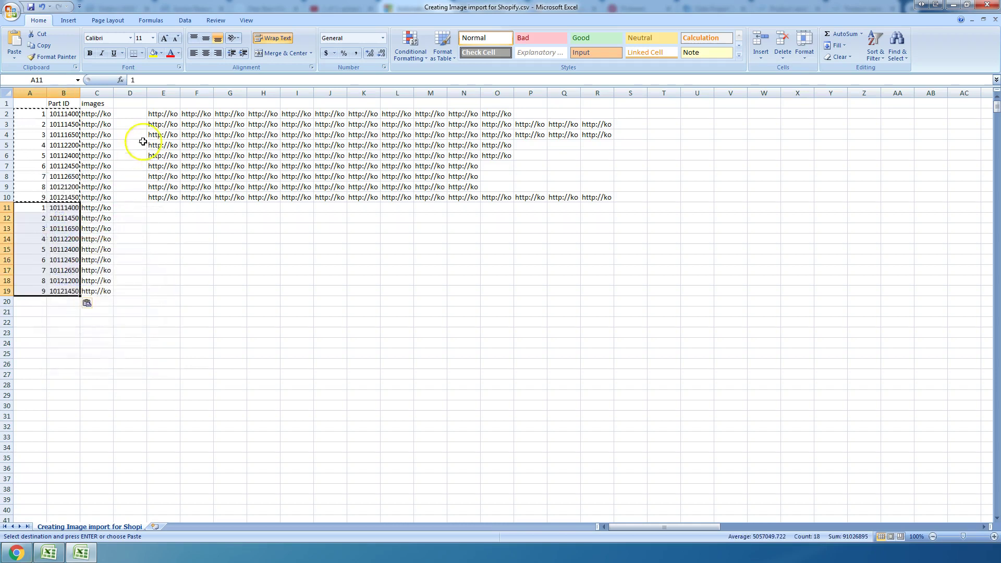
- Move the E2:E10 image URLs into C20:C28
left_click_drag(163, 115, 162, 194)
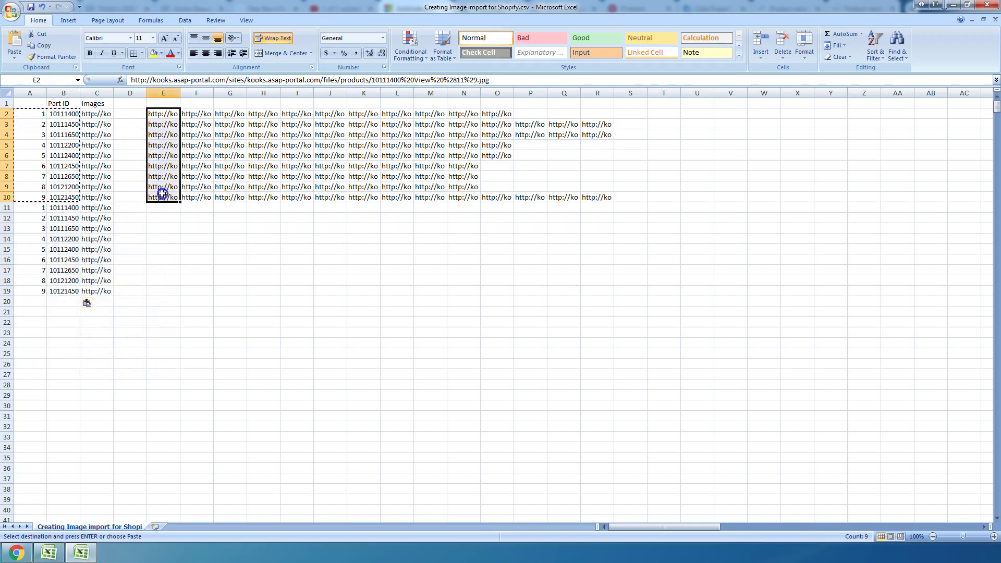
right_click(162, 194)
left_click(182, 214)
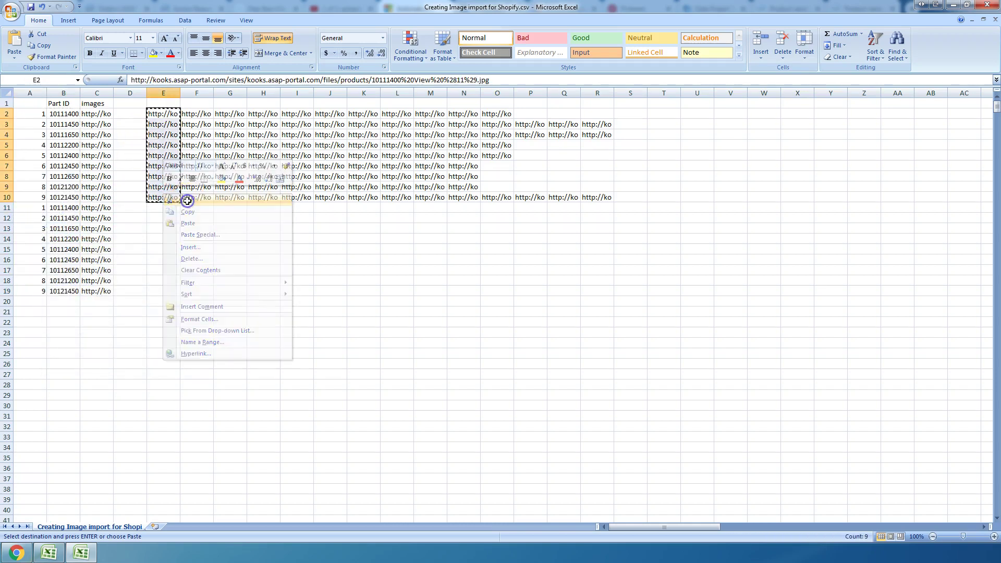
left_click(94, 301)
right_click(91, 302)
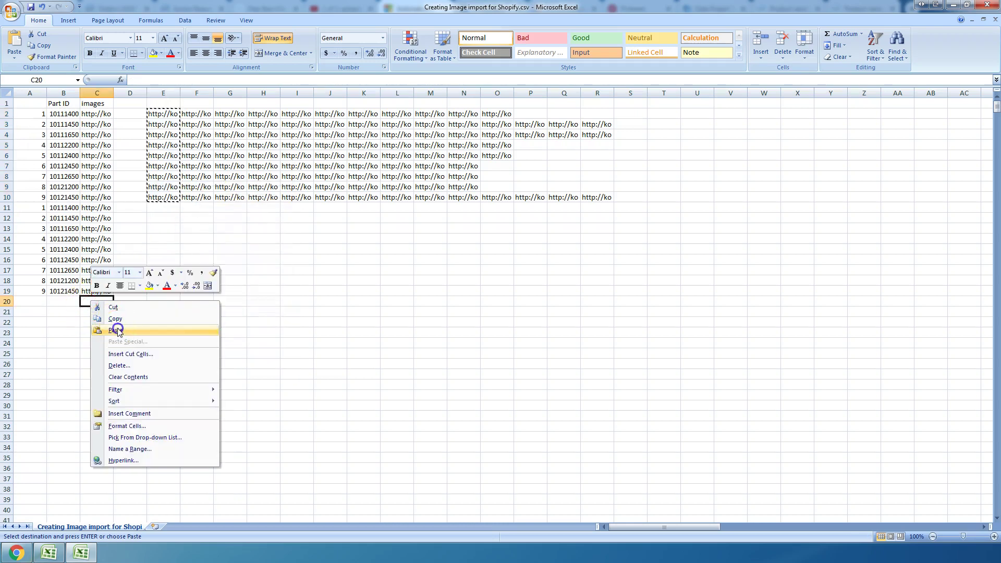
left_click(117, 330)
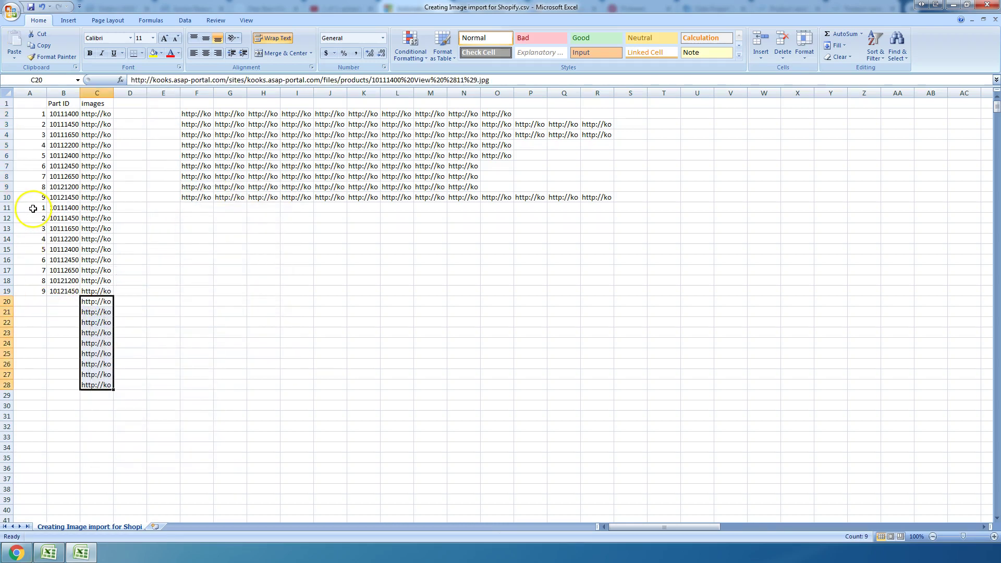
- Copy the index numbers and Part IDs from A11:B19 into A20:B28
left_click_drag(33, 208, 62, 291)
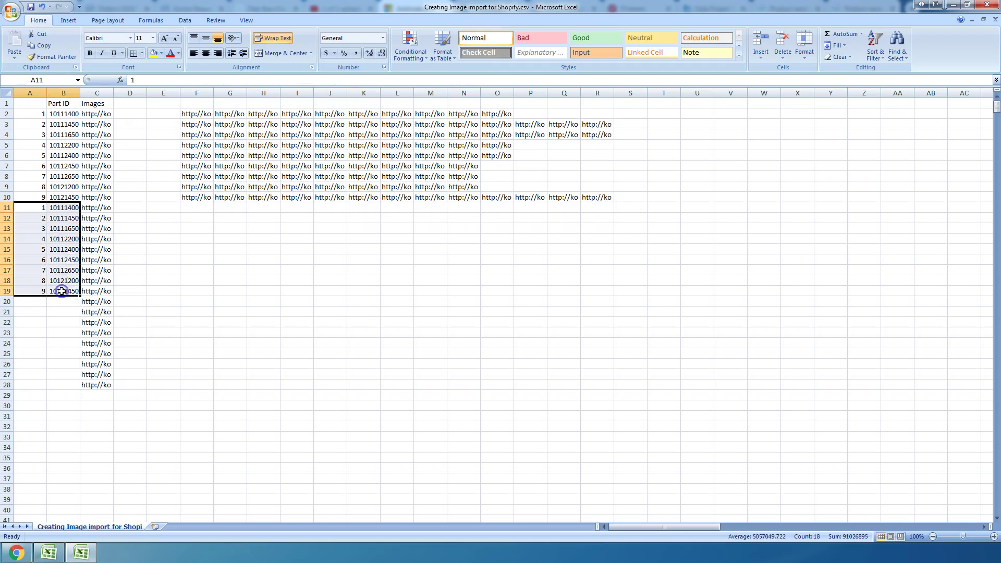
right_click(62, 290)
left_click(79, 300)
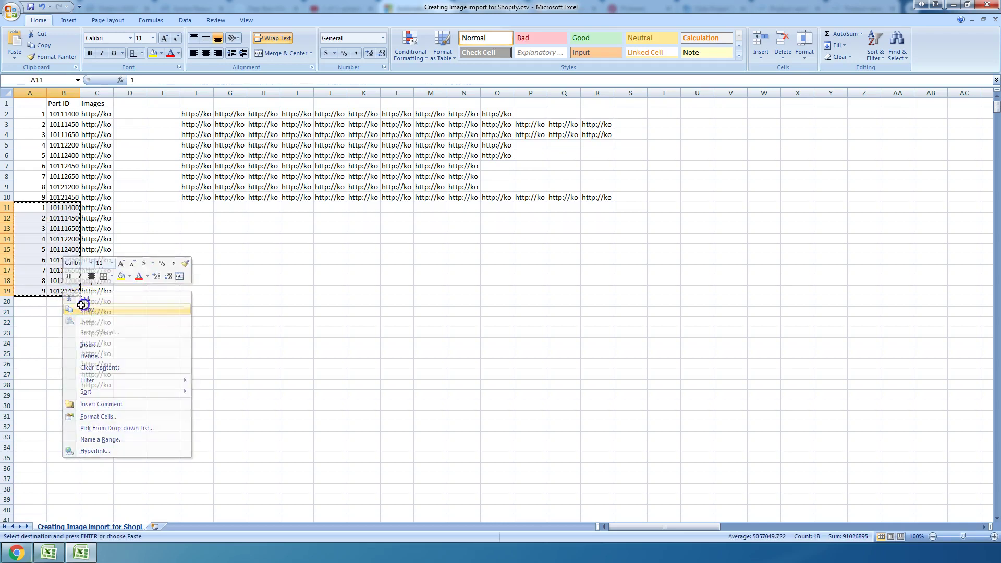
left_click(35, 300)
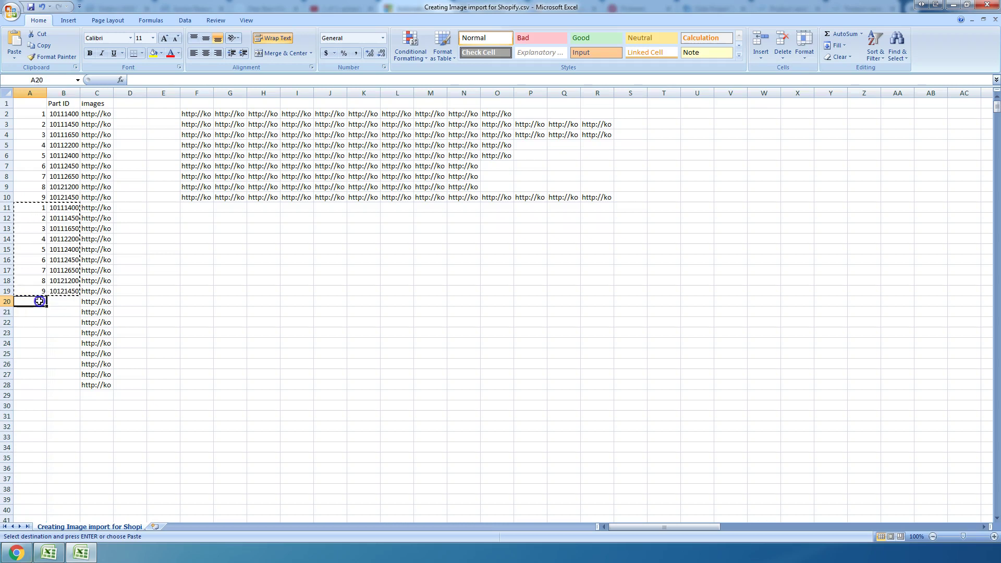
right_click(39, 301)
left_click(66, 332)
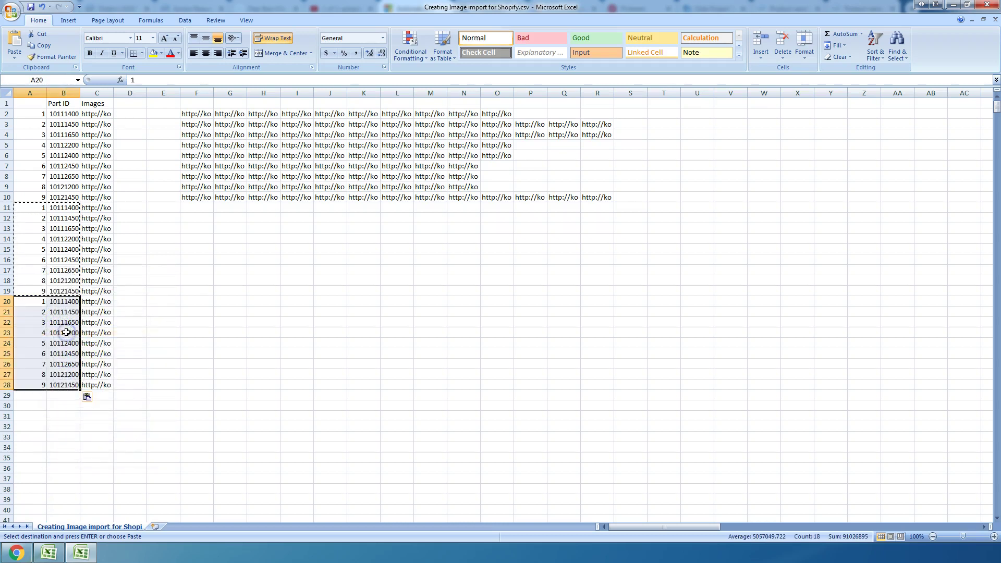
- Move the F2:F10 image URLs into C29:C37
left_click(193, 114)
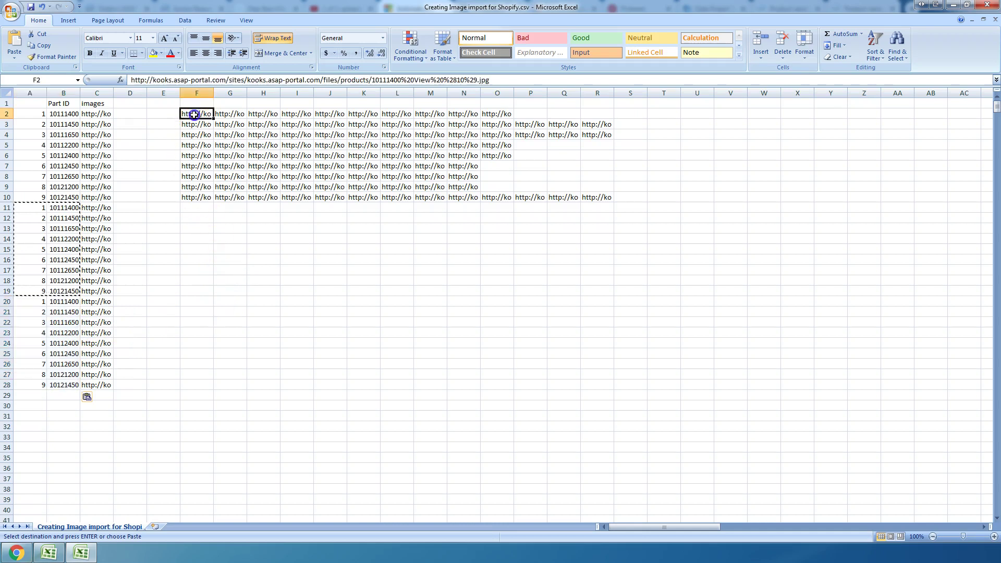
left_click_drag(194, 114, 194, 193)
right_click(192, 194)
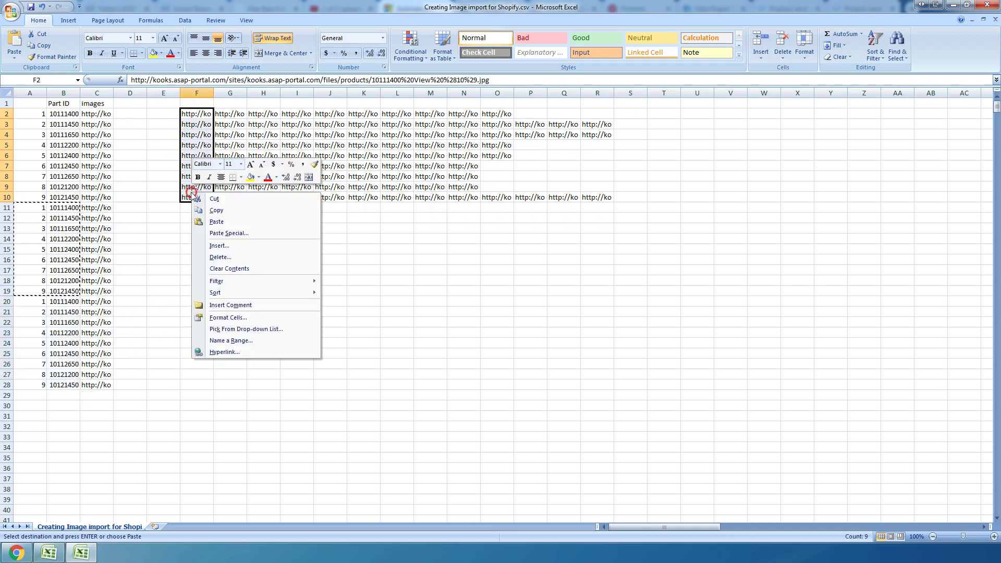
left_click(215, 210)
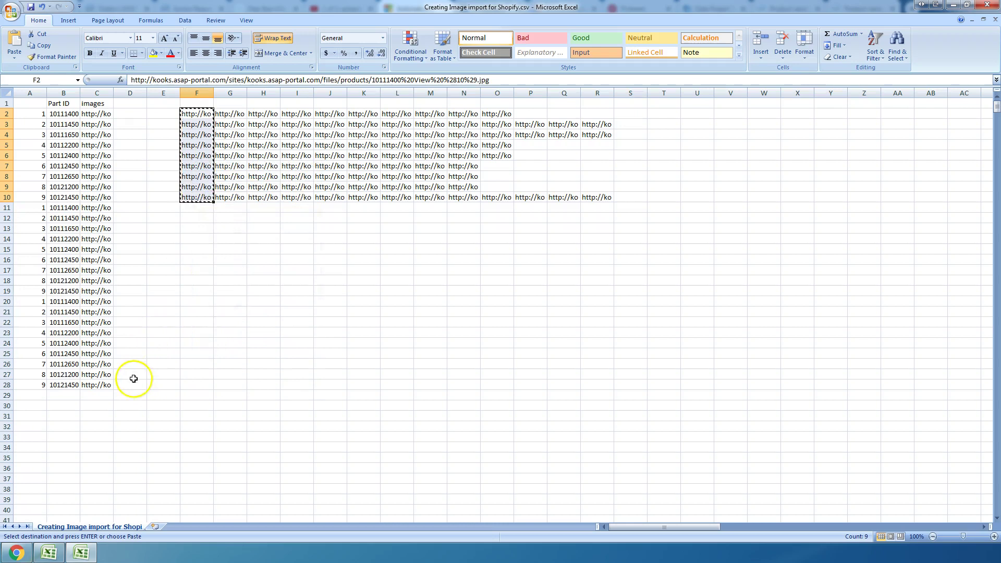
right_click(183, 137)
left_click(203, 153)
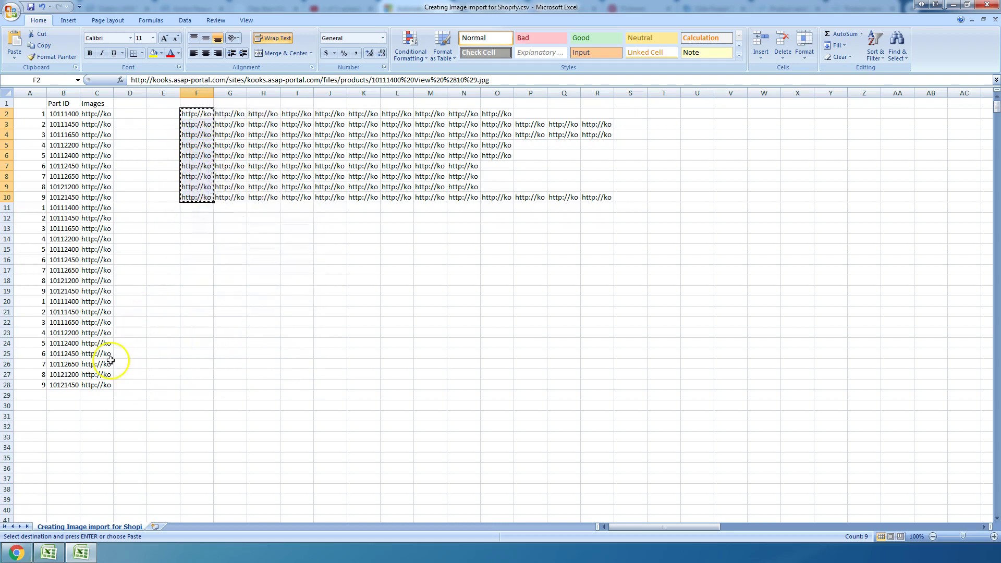
left_click(98, 395)
right_click(98, 395)
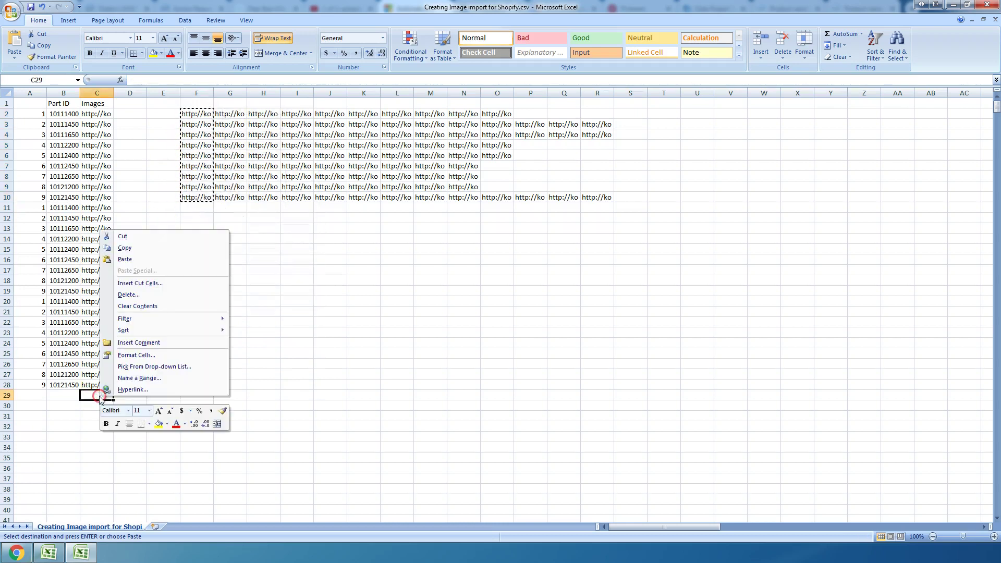
left_click(126, 260)
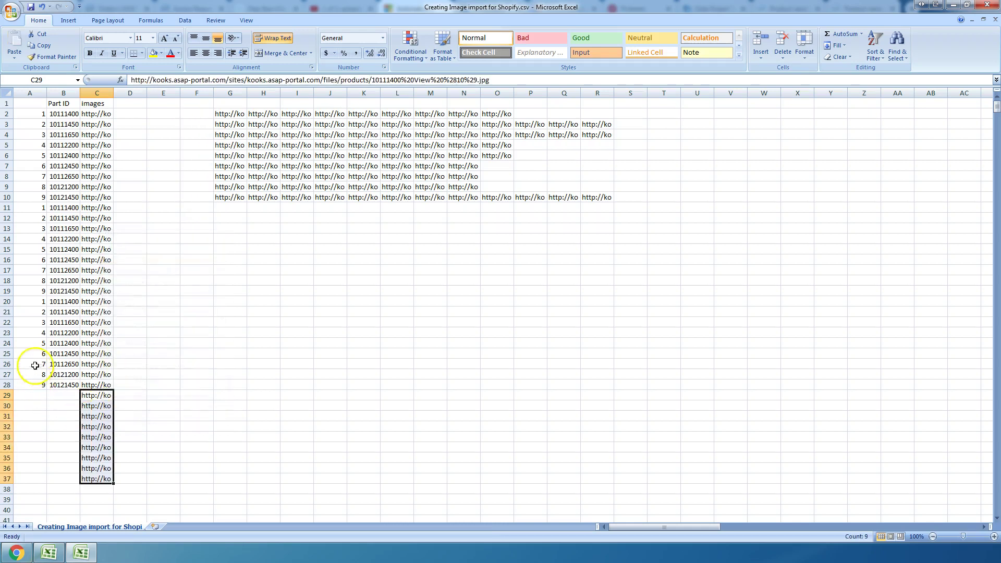
- Copy the index numbers and Part IDs from rows 20–28 into A29:B37
left_click_drag(32, 301, 66, 383)
right_click(64, 362)
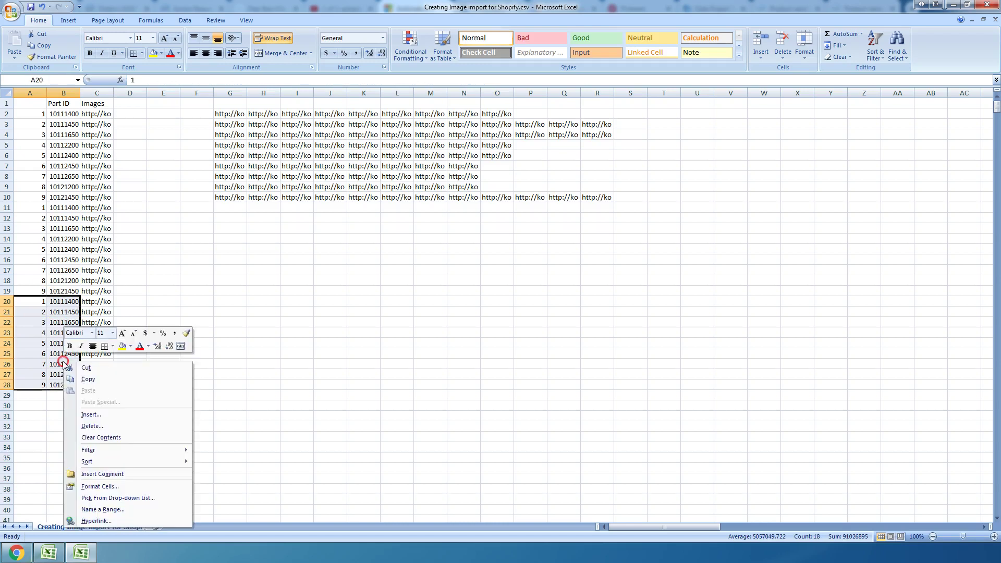
left_click(88, 379)
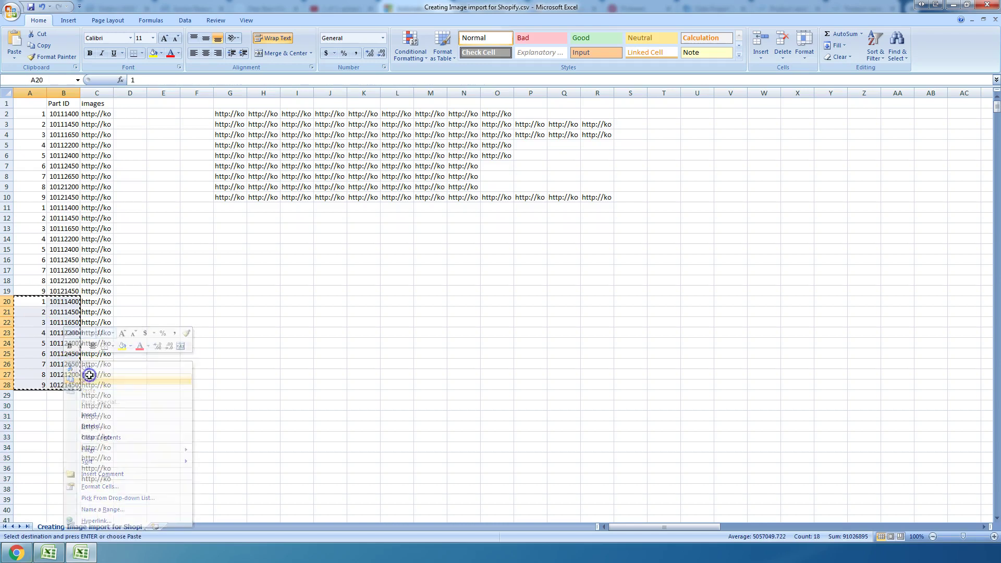
left_click(31, 395)
right_click(31, 395)
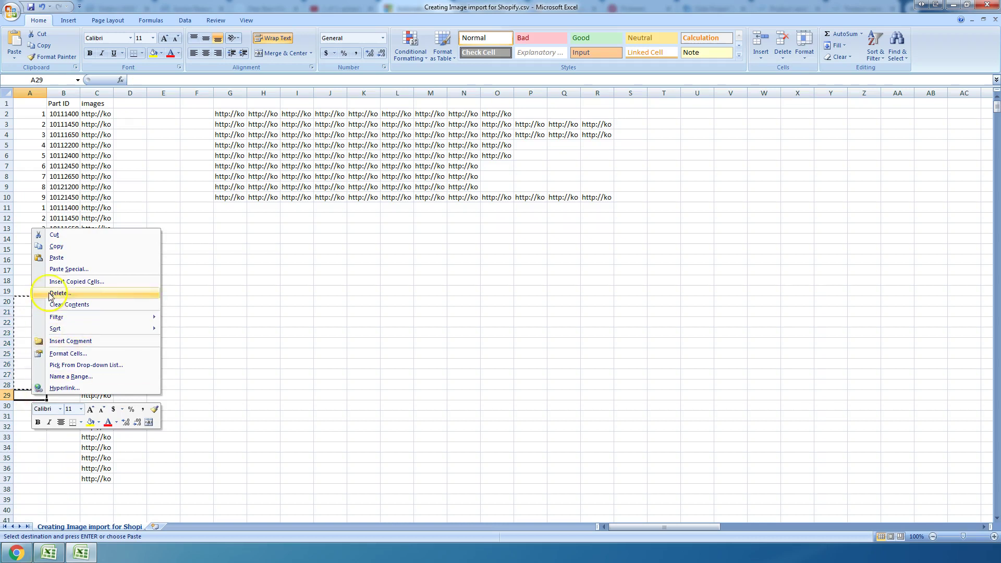
left_click(56, 257)
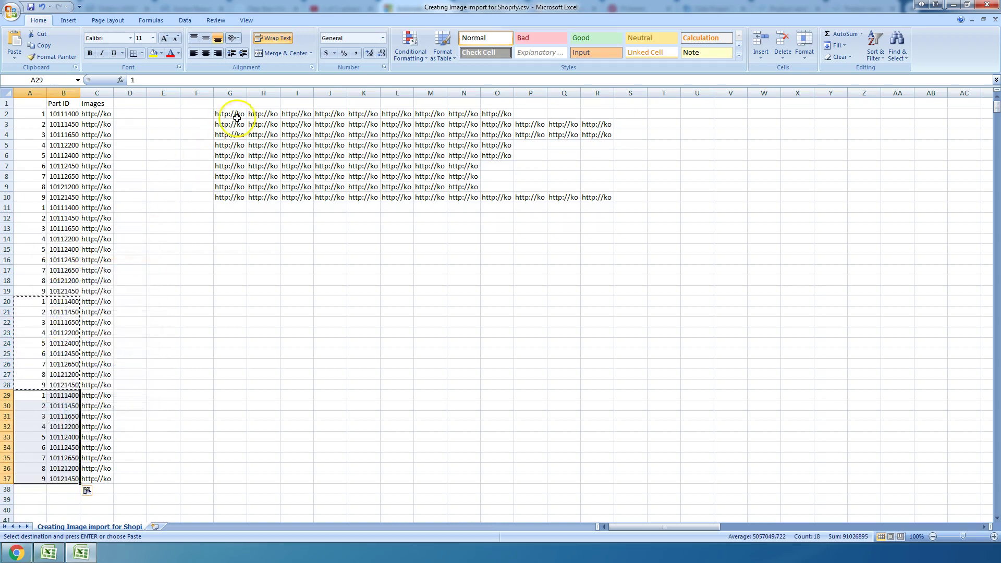
left_click_drag(232, 94, 513, 137)
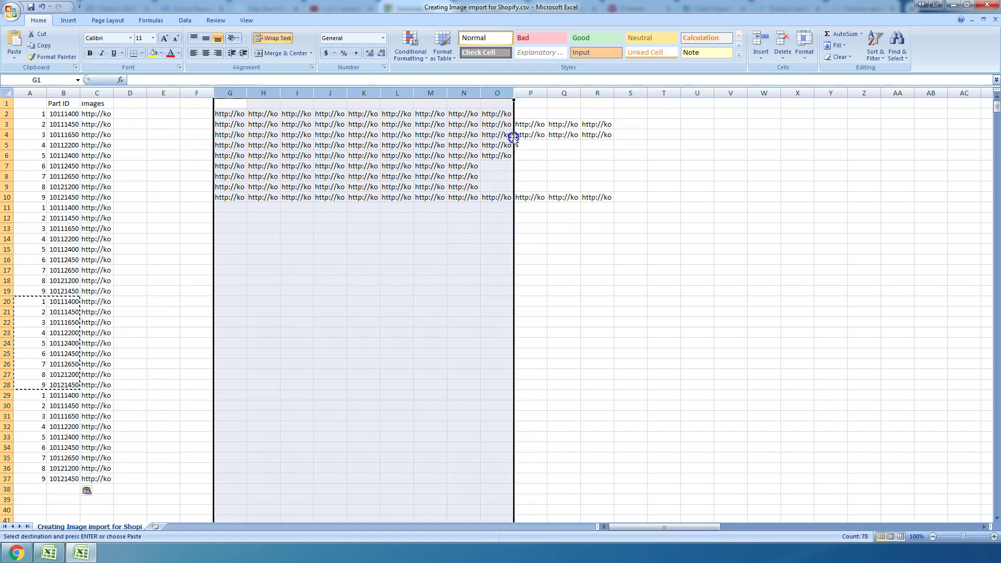
- Delete leftover columns G:O and then G:I, leaving all URLs in column C
right_click(514, 136)
left_click(514, 233)
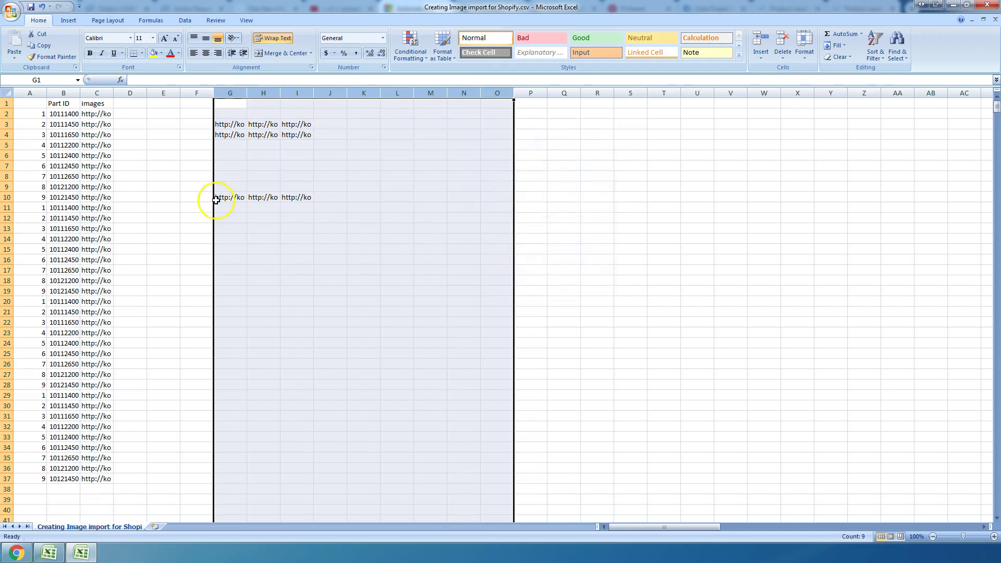
right_click(239, 136)
left_click(268, 207)
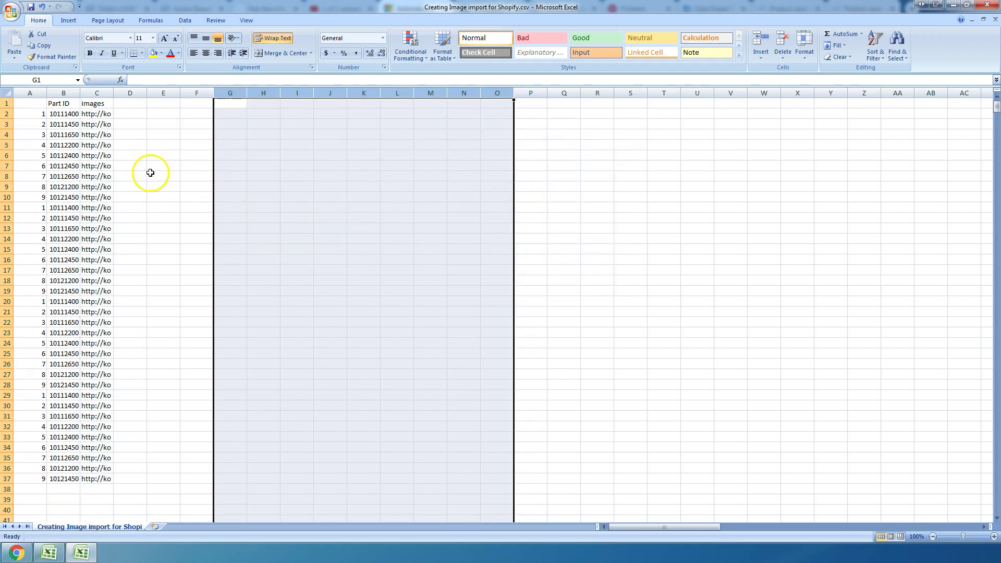
left_click(7, 93)
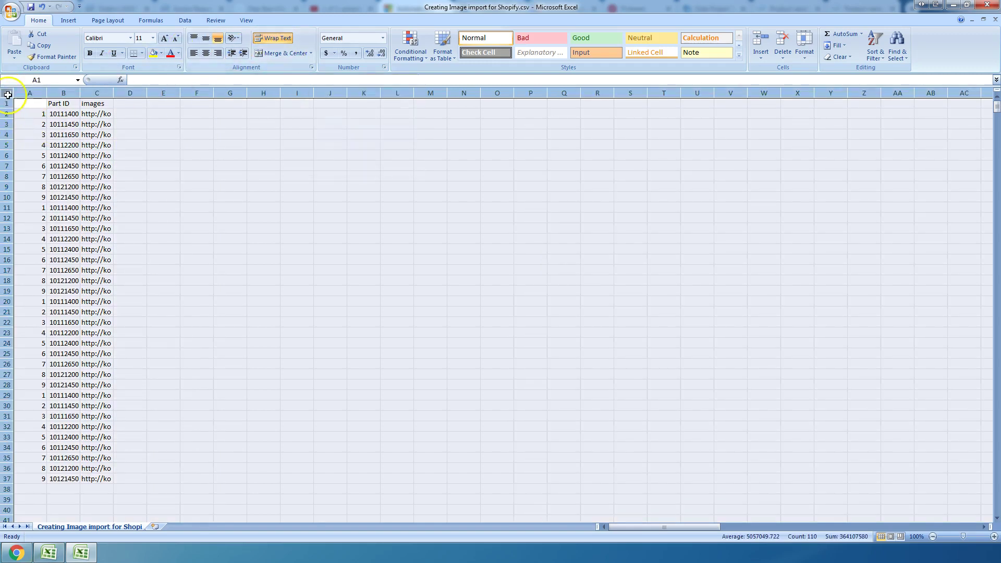
- Turn on header filters and sort column A's index smallest to largest
left_click(185, 20)
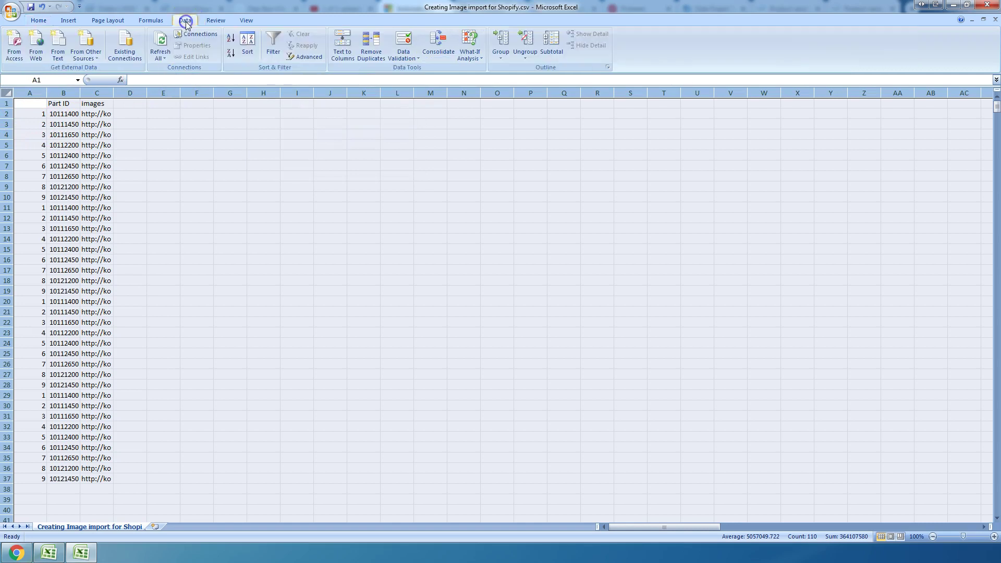
left_click(273, 44)
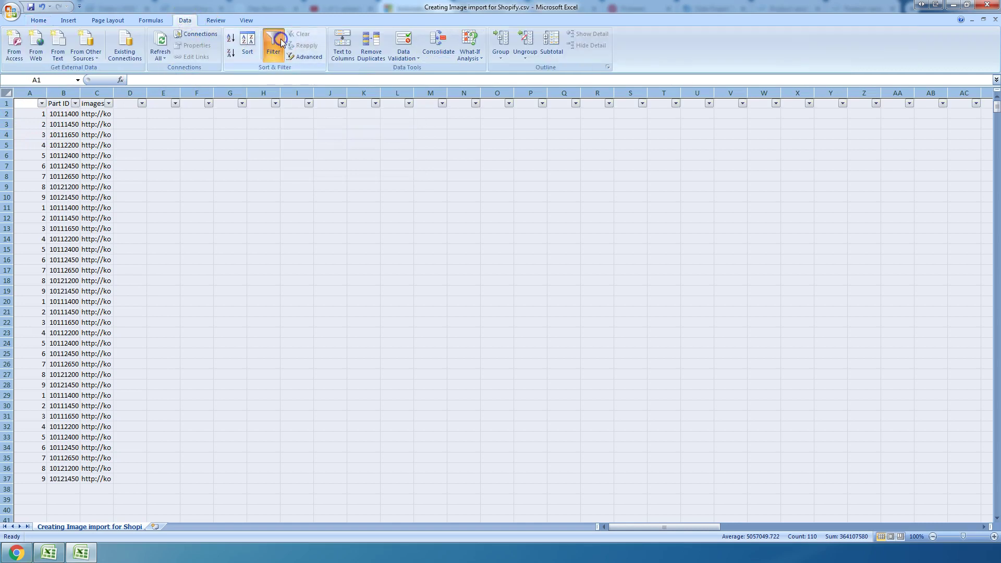
left_click(42, 103)
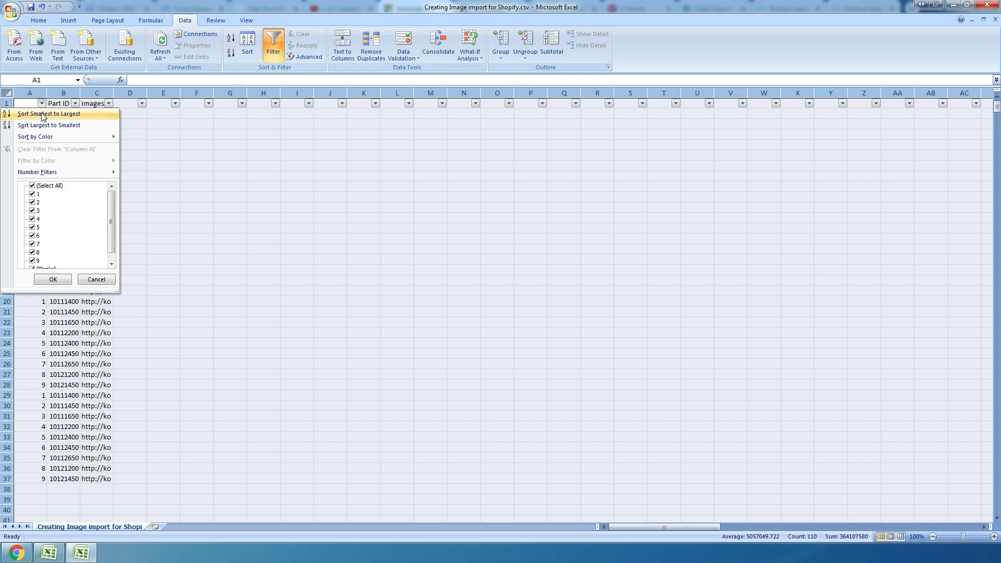
left_click(42, 114)
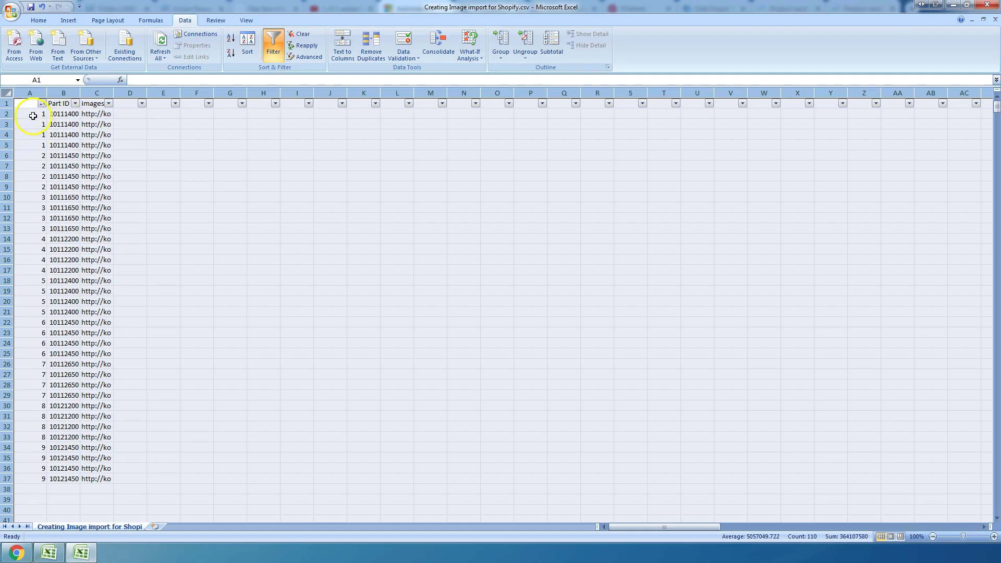
left_click_drag(31, 113, 31, 145)
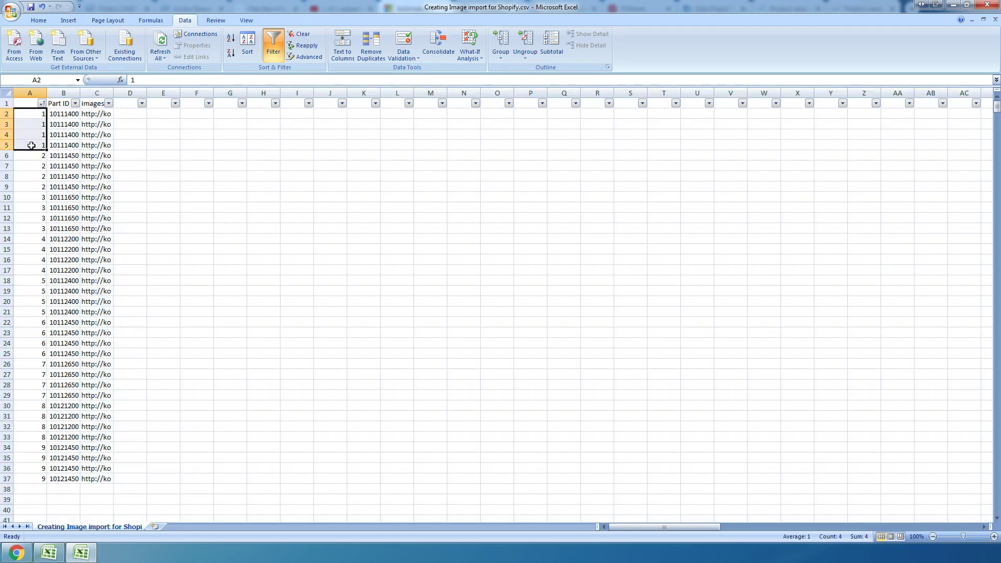
left_click(62, 148)
left_click(63, 115)
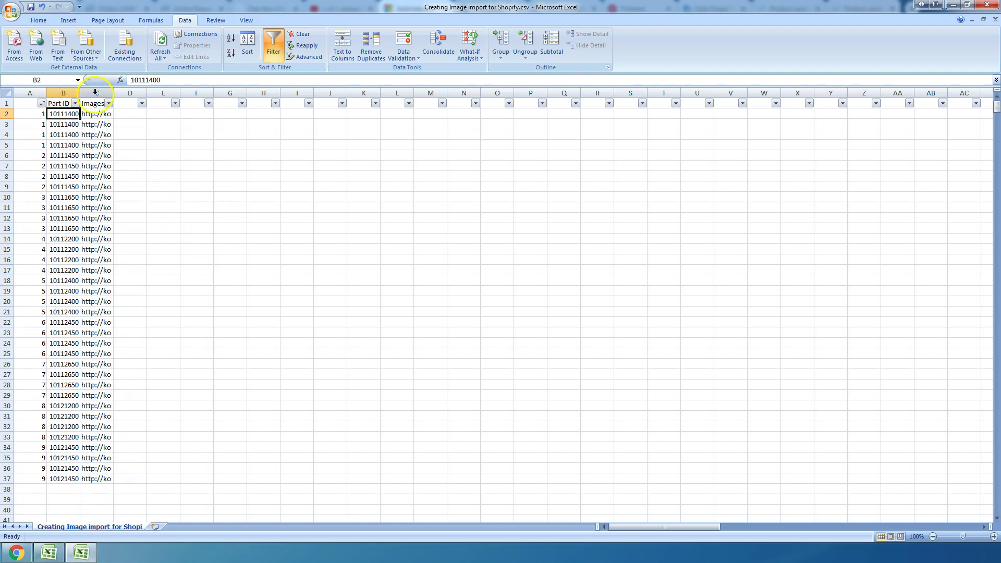
- Turn off Wrap Text on column C, then confirm each Part ID fills four consecutive rows
left_click(95, 92)
left_click(41, 19)
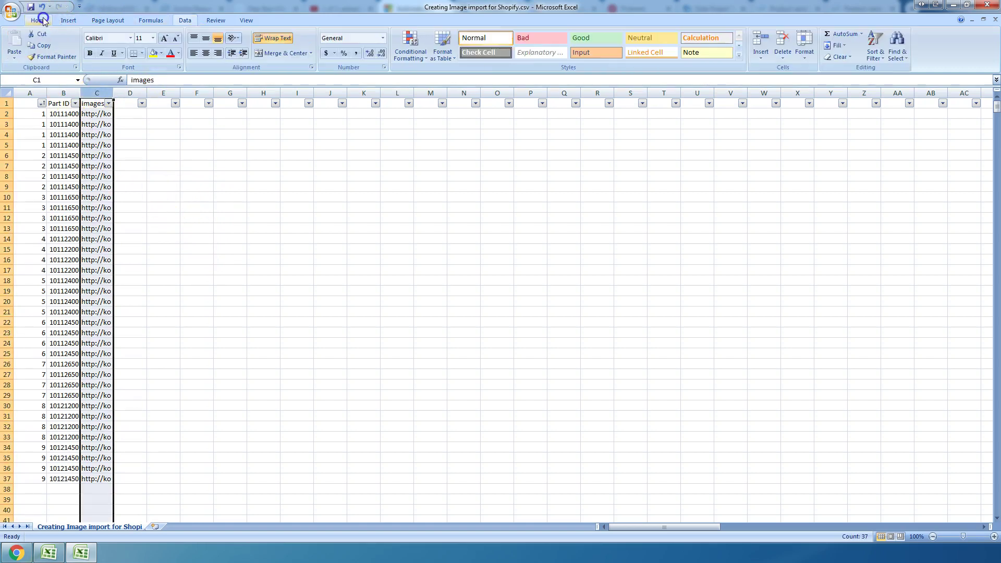
left_click(272, 38)
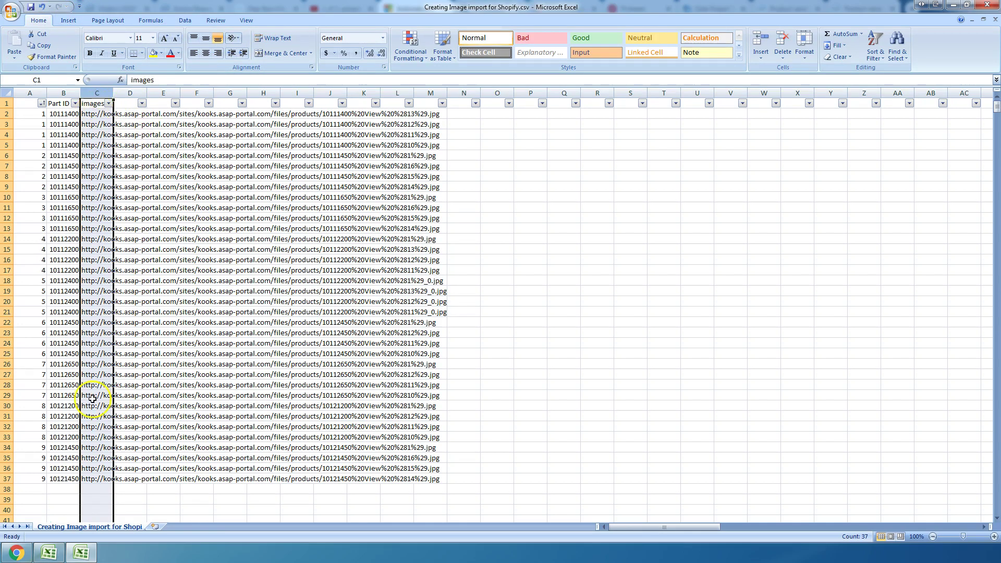
left_click_drag(63, 113, 63, 153)
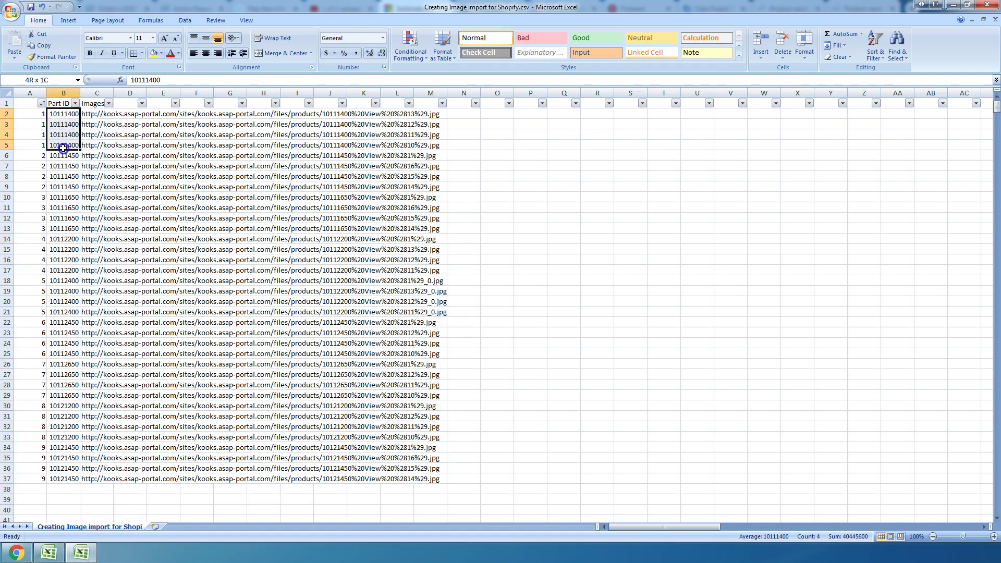
left_click_drag(62, 154, 65, 182)
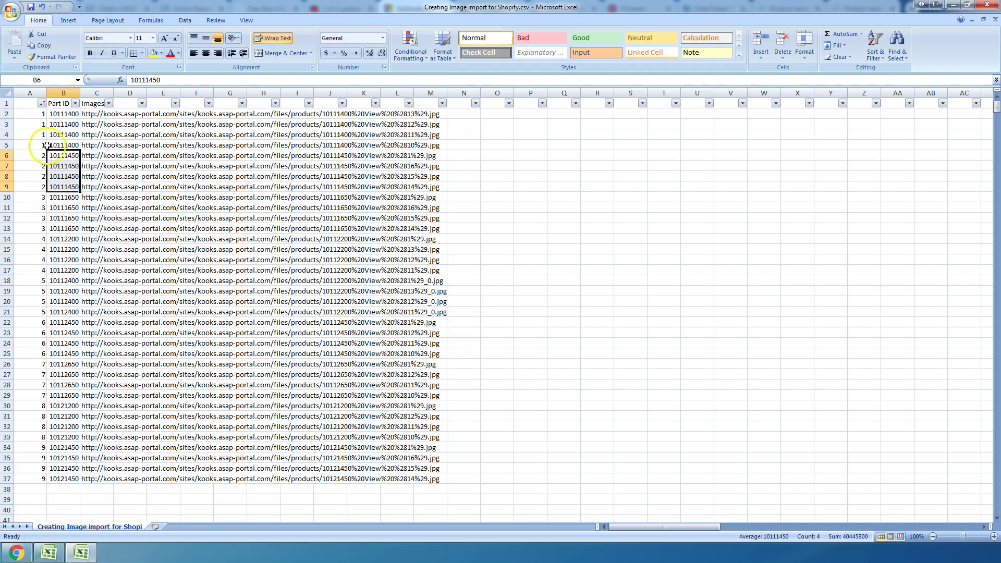
- Delete index column A so Part ID and image URLs become columns A and B
left_click(25, 92)
right_click(25, 93)
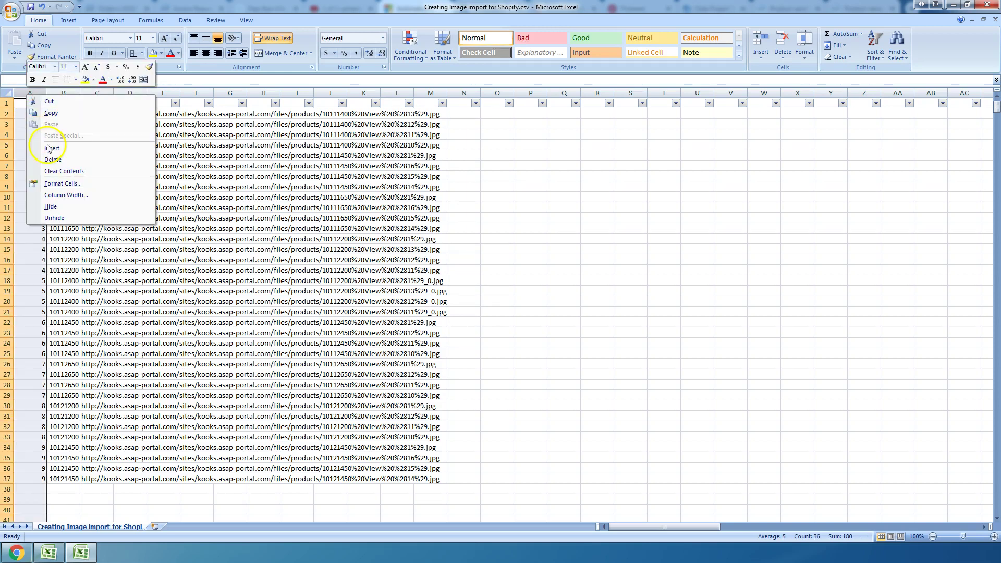
left_click(55, 161)
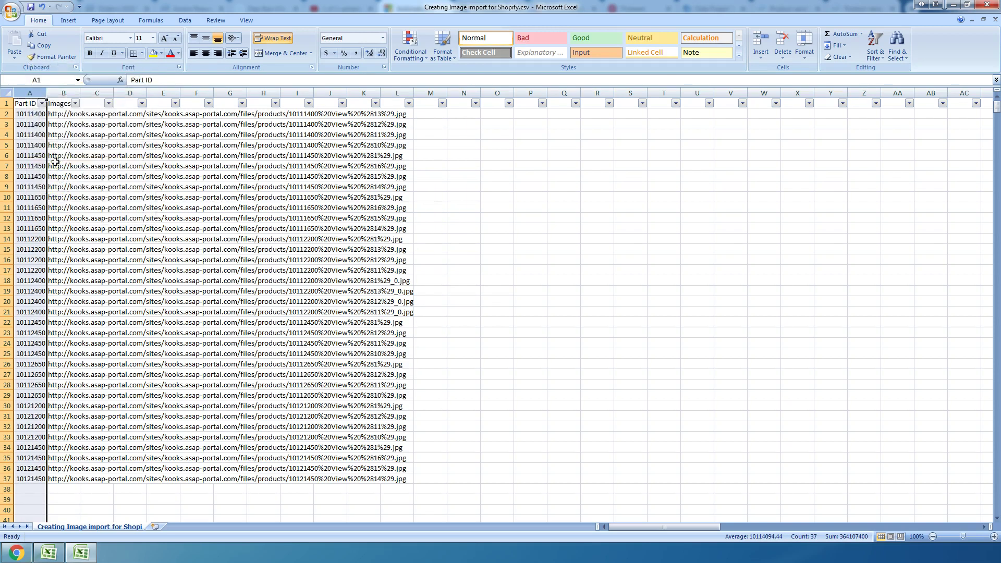